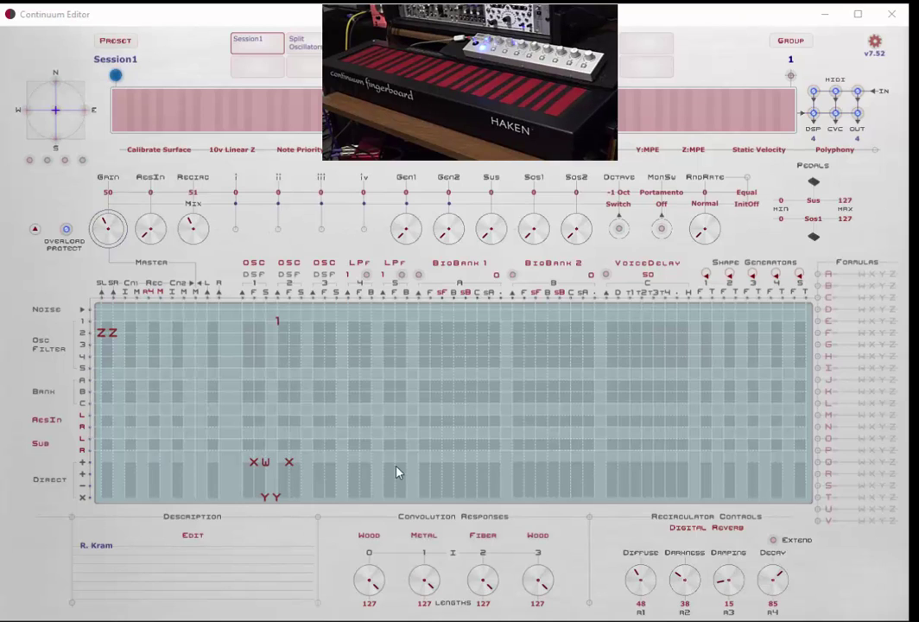
# - Edit the description to delete the quote marks around the author name and add a new line
pyautogui.click(190, 541)
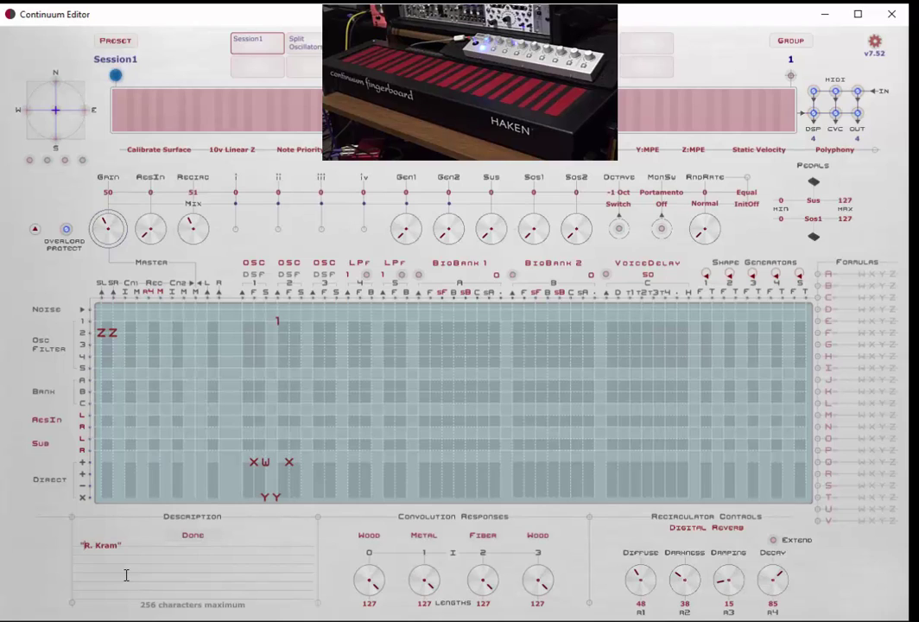
pyautogui.press('BackSpace')
pyautogui.press('BackSpace')
pyautogui.press('Return')
# - Finish the line as i=Modulation, save the description, and push macro i up to 127
pyautogui.click(275, 498)
pyautogui.write('Modulation')
pyautogui.click(197, 534)
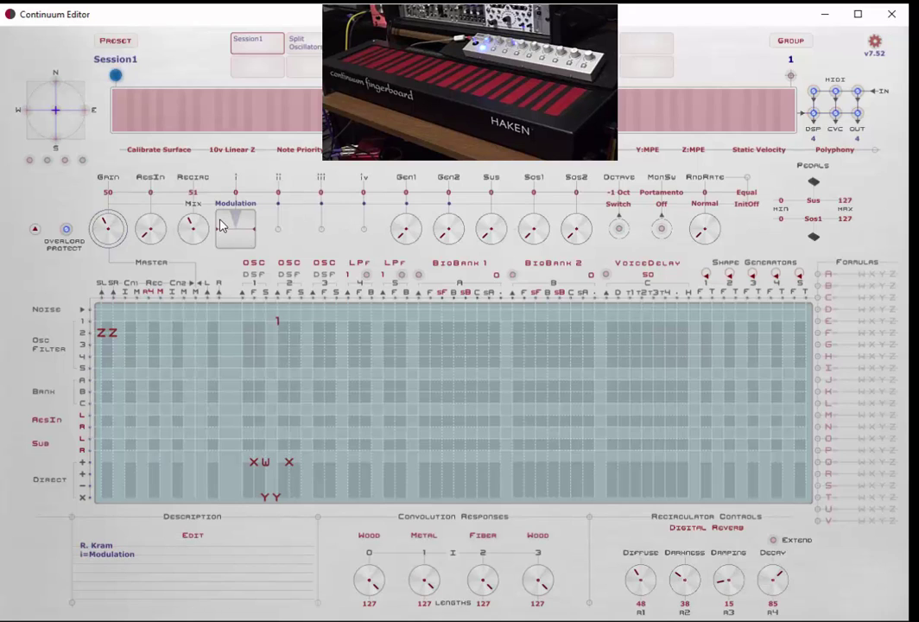
pyautogui.moveTo(235, 233)
pyautogui.mouseDown()
pyautogui.moveTo(234, 216)
pyautogui.moveTo(235, 234)
pyautogui.mouseUp()
# - Toggle Modulation macro i on and off, sweep it between 0 and 127, then pick 53 from its value list
pyautogui.click(235, 203)
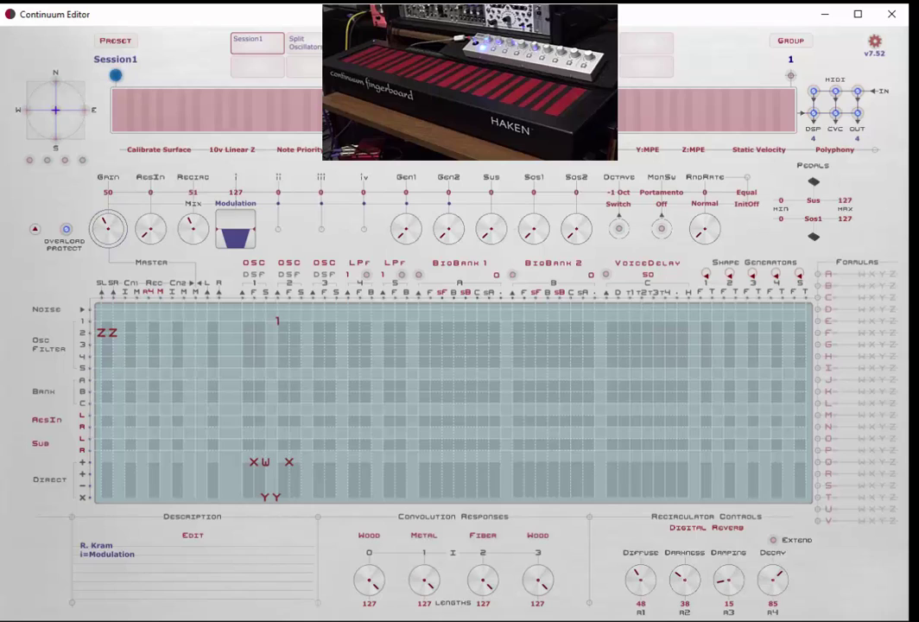
pyautogui.click(233, 188)
pyautogui.click(233, 187)
pyautogui.click(240, 236)
pyautogui.moveTo(231, 198); pyautogui.dragTo(200, 171)
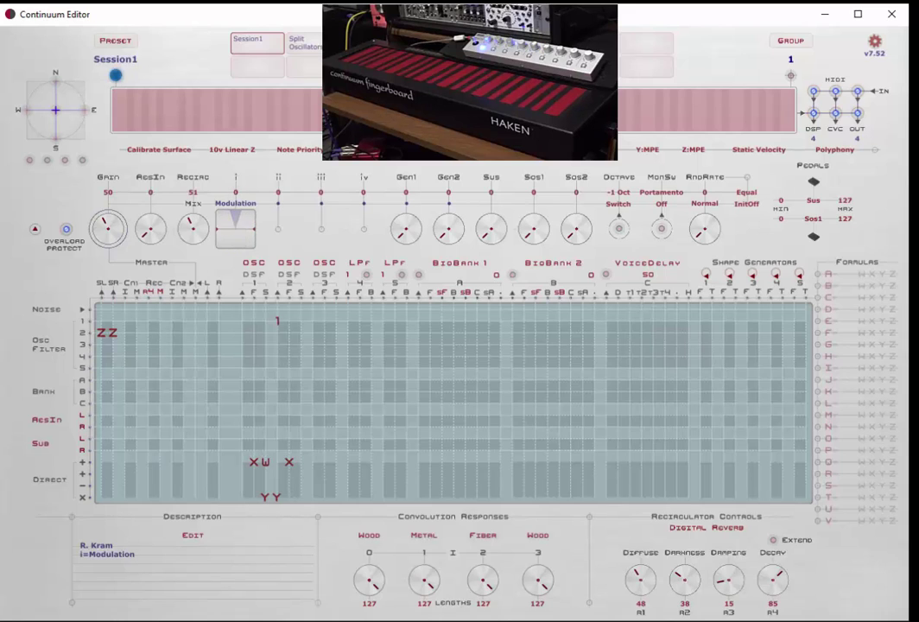
pyautogui.moveTo(240, 178); pyautogui.dragTo(243, 241)
pyautogui.click(243, 241)
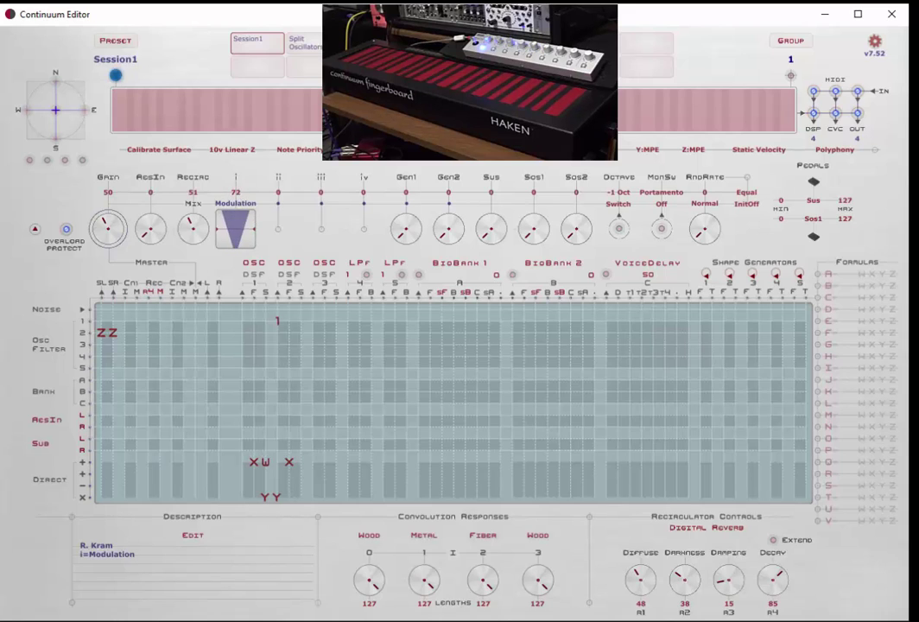
pyautogui.click(236, 195)
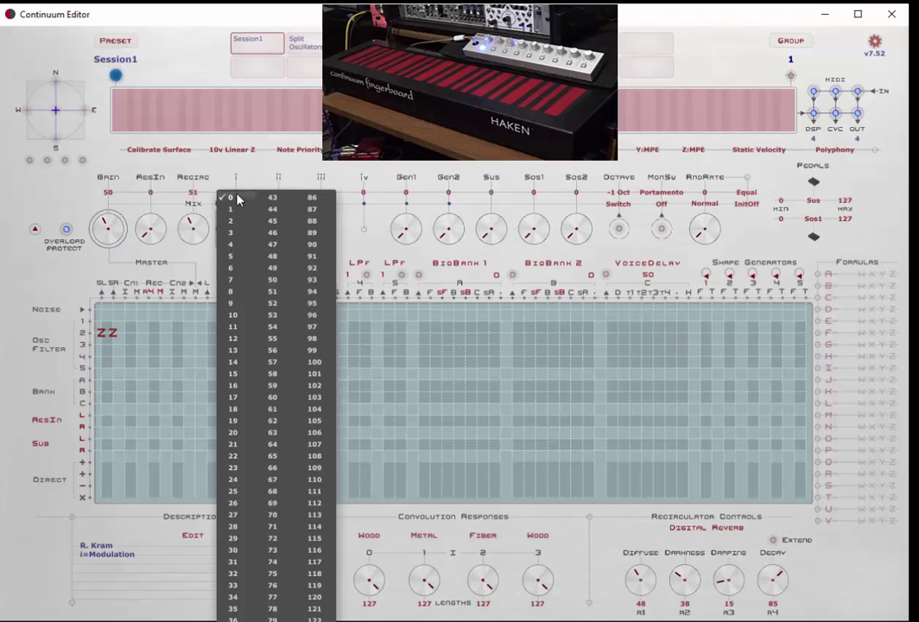
pyautogui.click(274, 318)
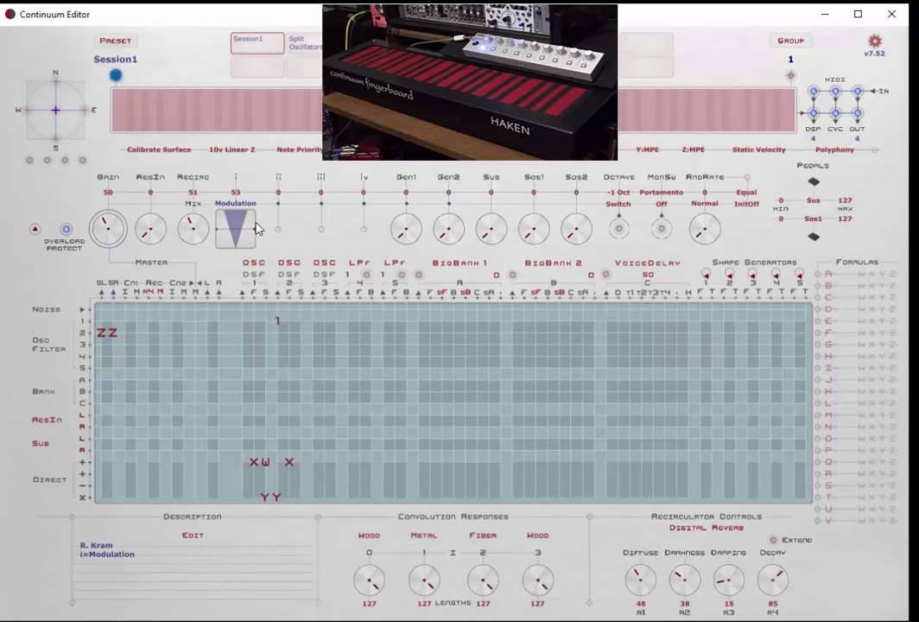
pyautogui.click(871, 47)
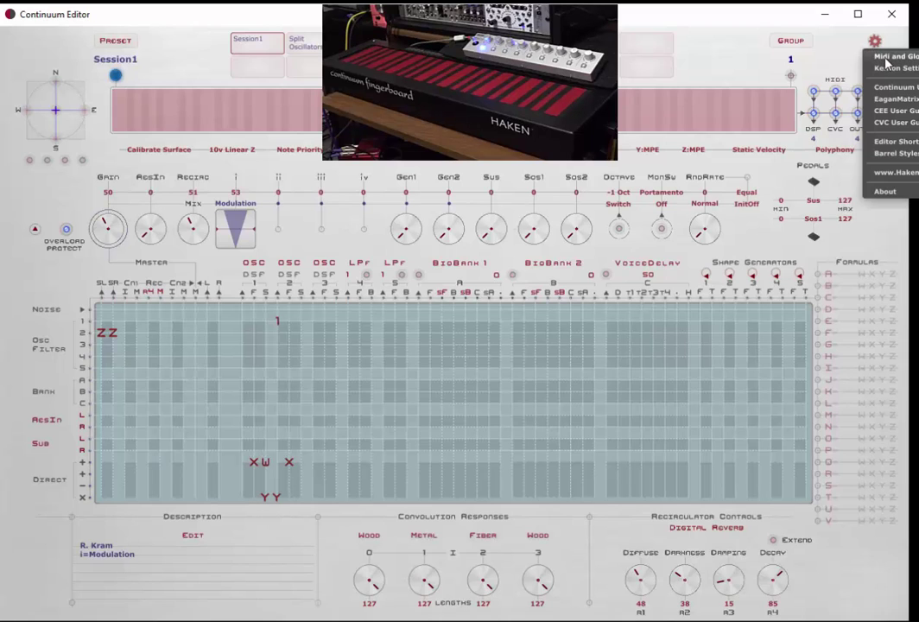
pyautogui.click(886, 58)
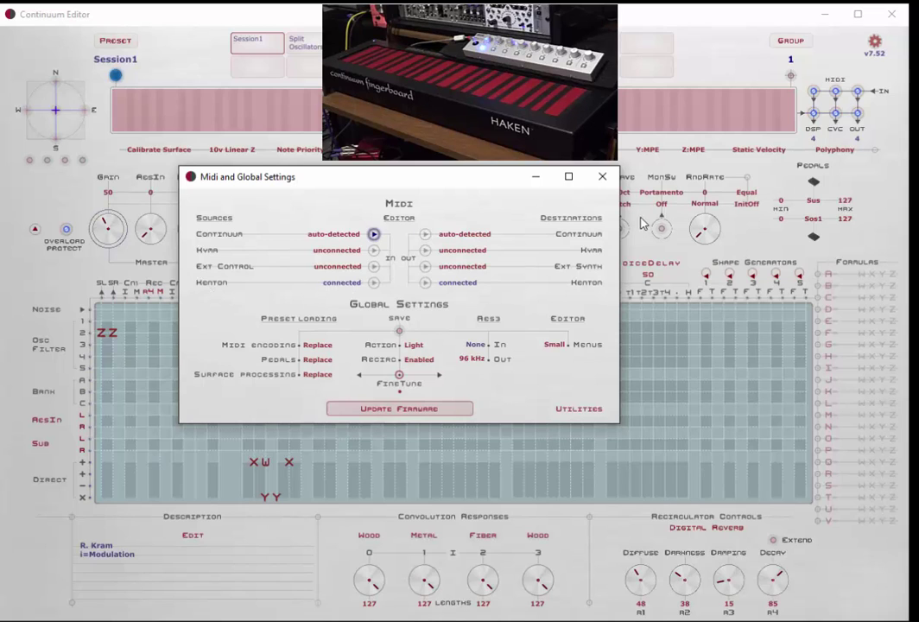
pyautogui.click(601, 176)
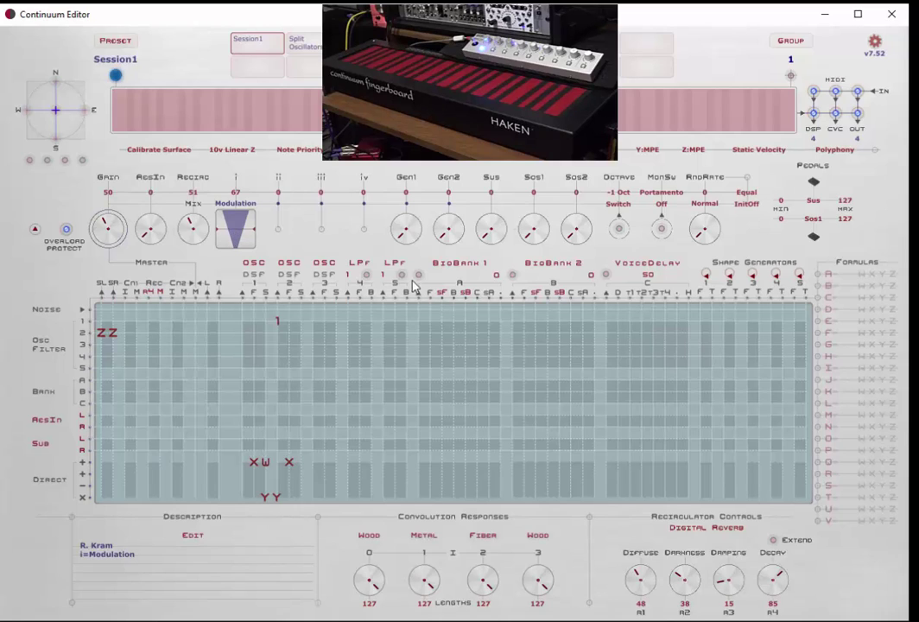
# - In formula A, multiply the constant W term by 'x i (range 0 to 1)'
pyautogui.click(817, 275)
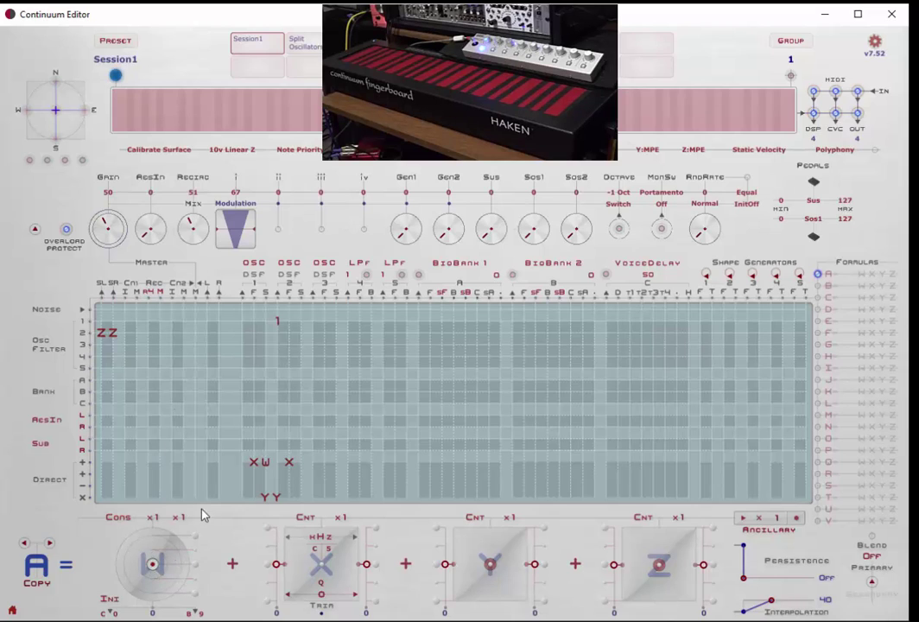
pyautogui.click(177, 518)
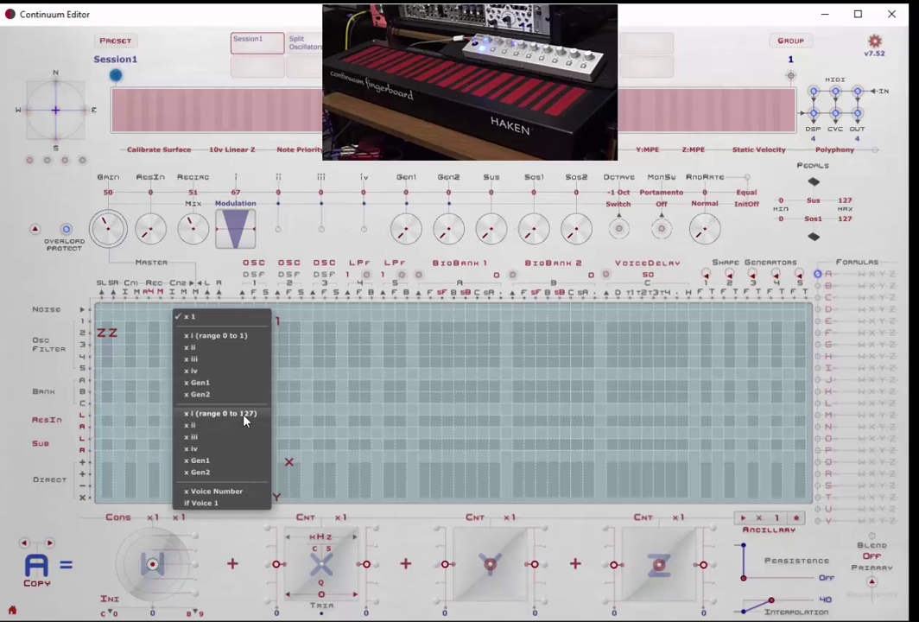
pyautogui.click(227, 344)
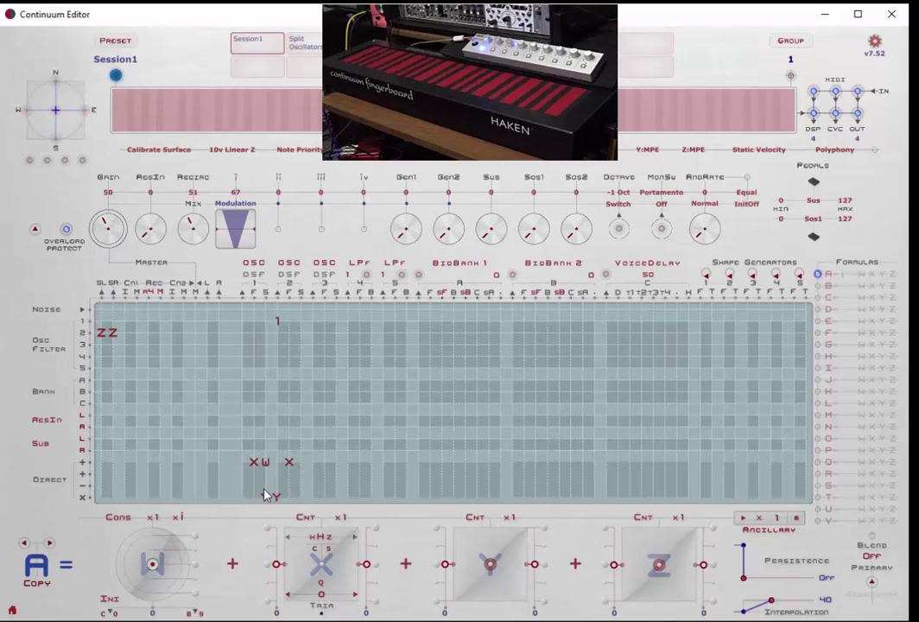
# - Keep W as Cons, x1, x i (range 0 to 1) and set formula A's W value to 1.00
pyautogui.click(118, 516)
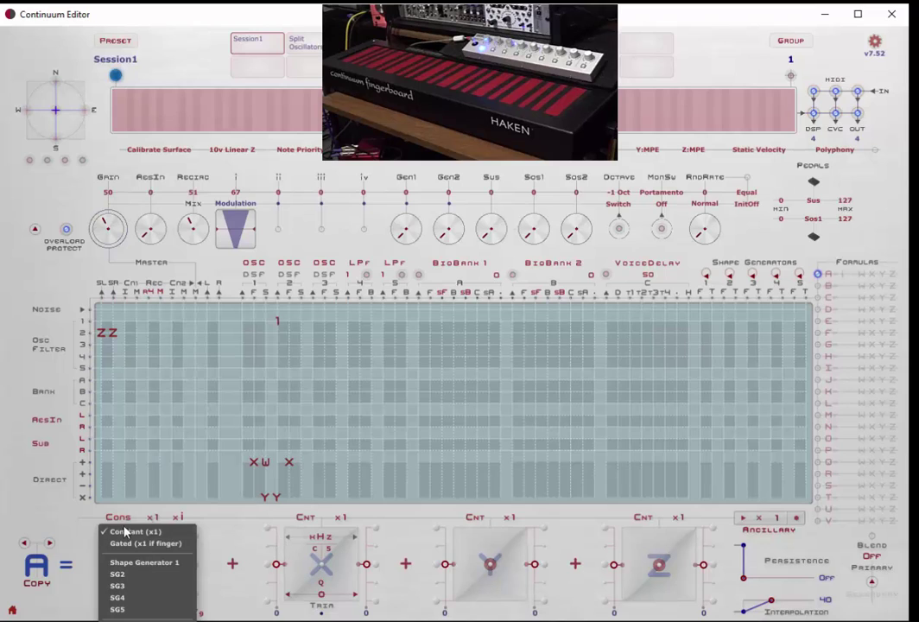
pyautogui.click(123, 531)
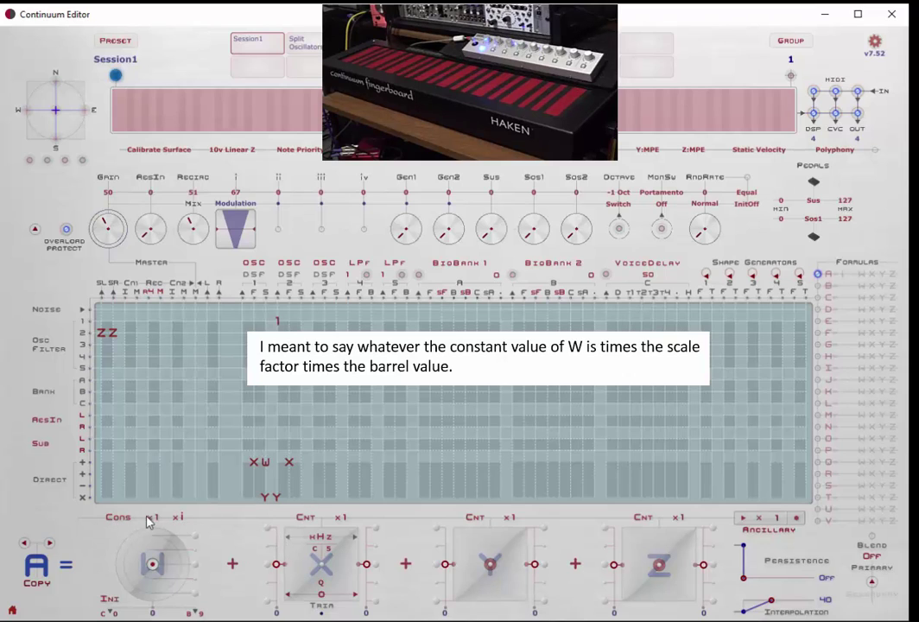
pyautogui.click(152, 516)
pyautogui.click(159, 572)
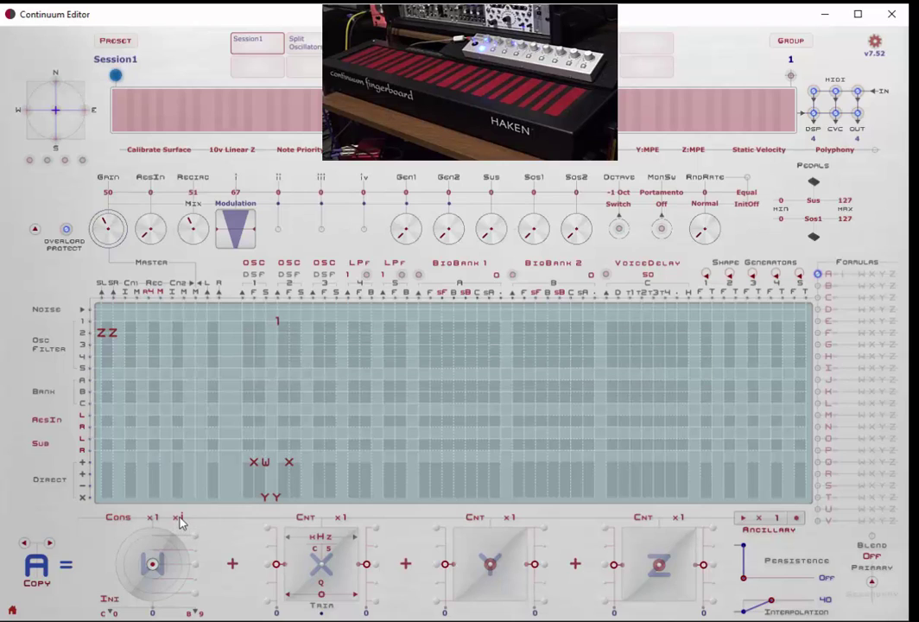
pyautogui.click(179, 518)
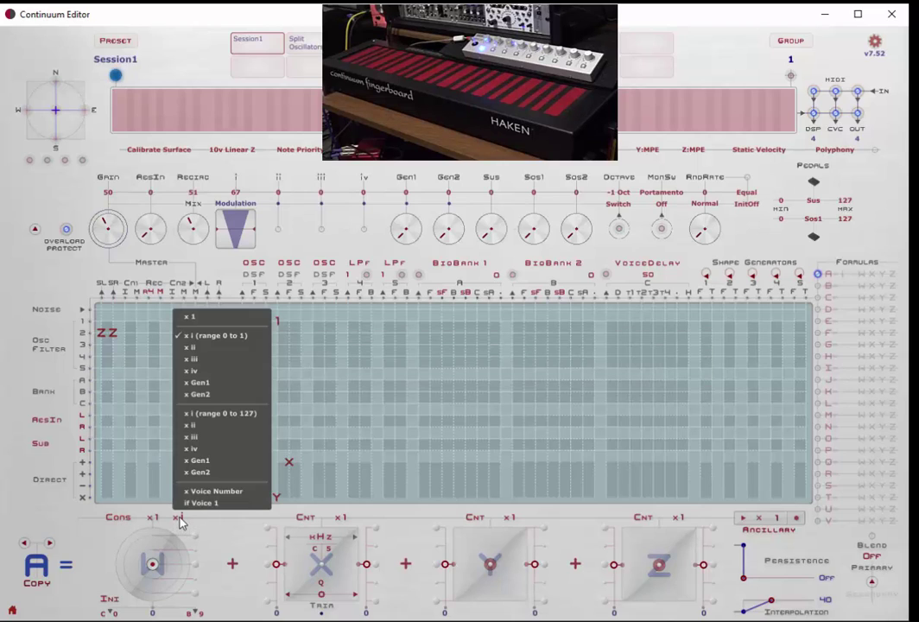
pyautogui.click(233, 336)
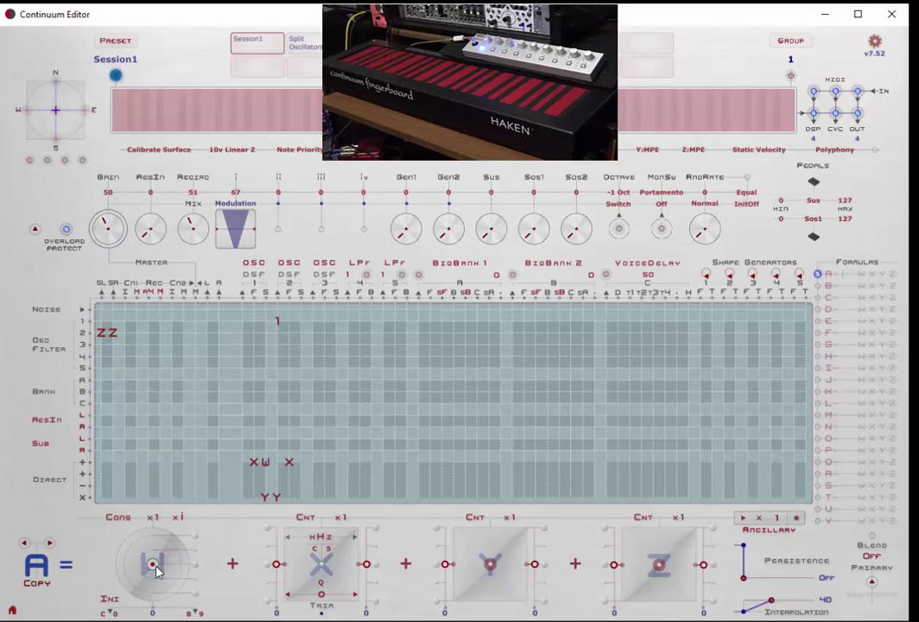
pyautogui.moveTo(154, 566); pyautogui.dragTo(127, 440)
pyautogui.moveTo(152, 528); pyautogui.dragTo(181, 546)
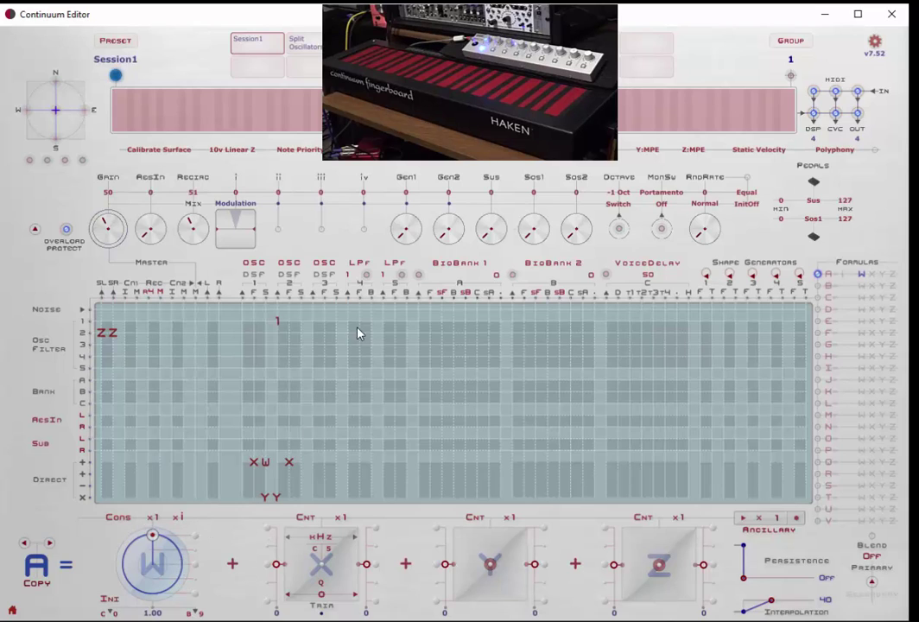
# - Assign formula A to the second Y cell in the matrix's bottom Direct row
pyautogui.click(277, 498)
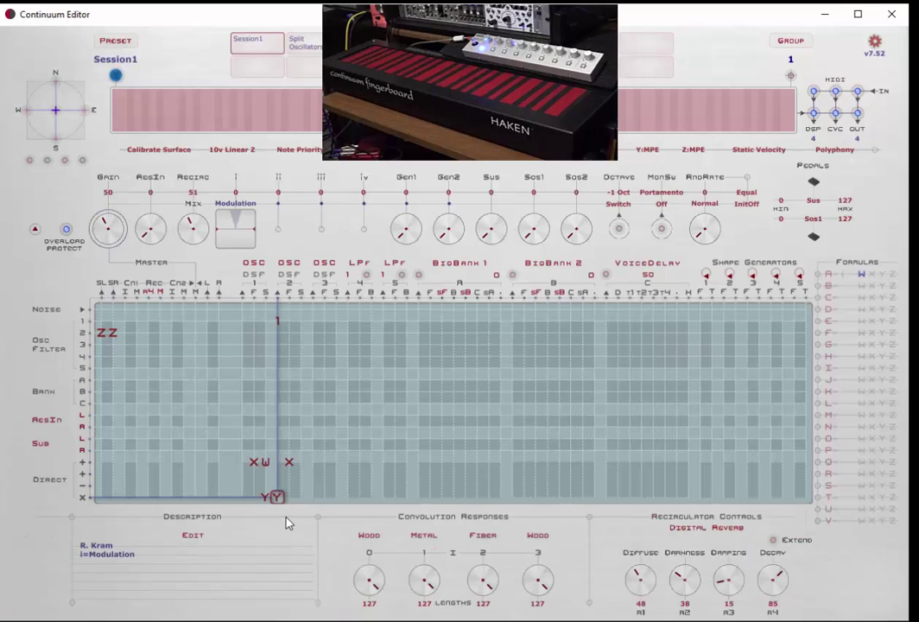
pyautogui.click(277, 498)
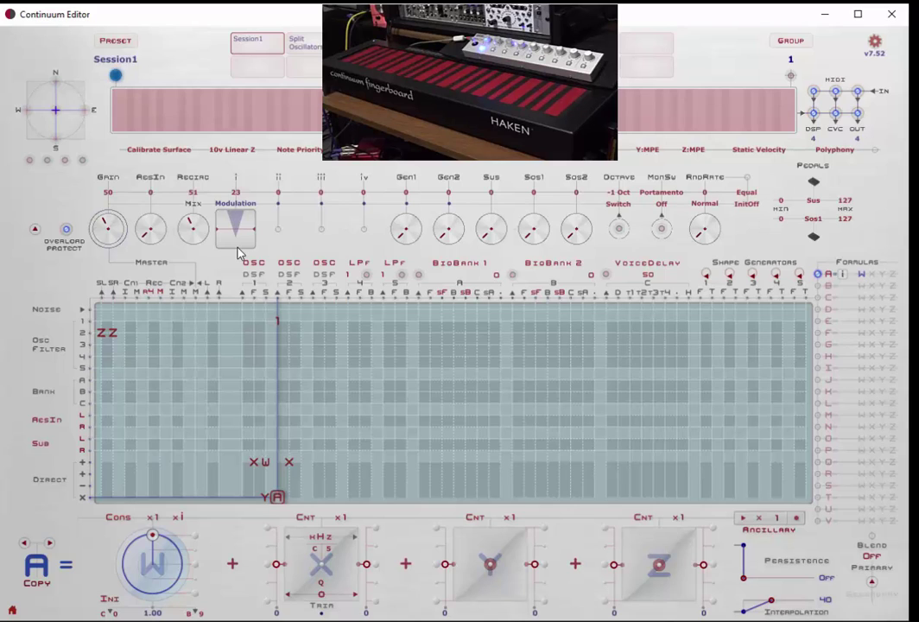
# - Roll the i Modulation barrel upward from its value of 23
pyautogui.moveTo(239, 249); pyautogui.dragTo(239, 226)
pyautogui.moveTo(239, 216); pyautogui.dragTo(239, 238)
pyautogui.click(873, 43)
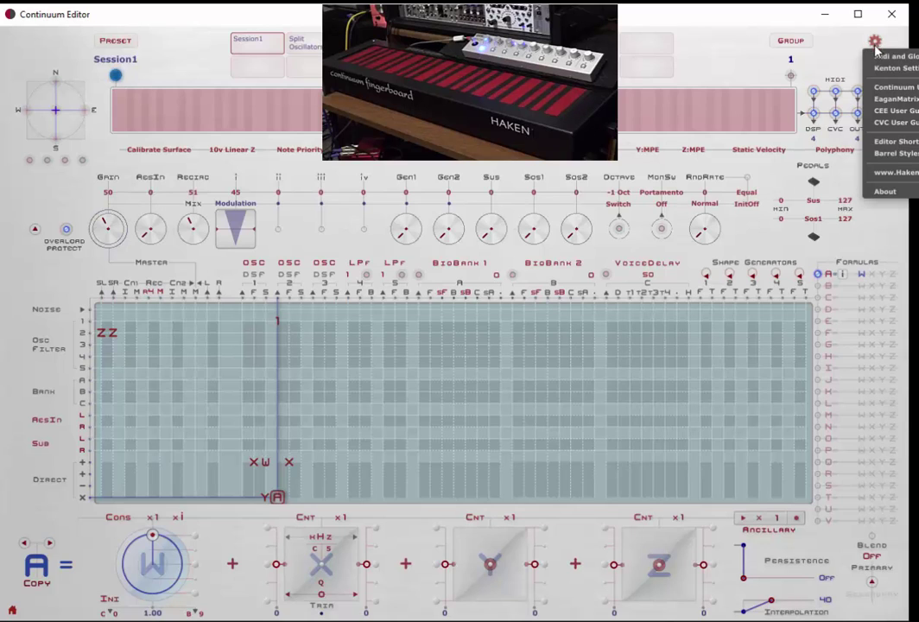
pyautogui.click(881, 156)
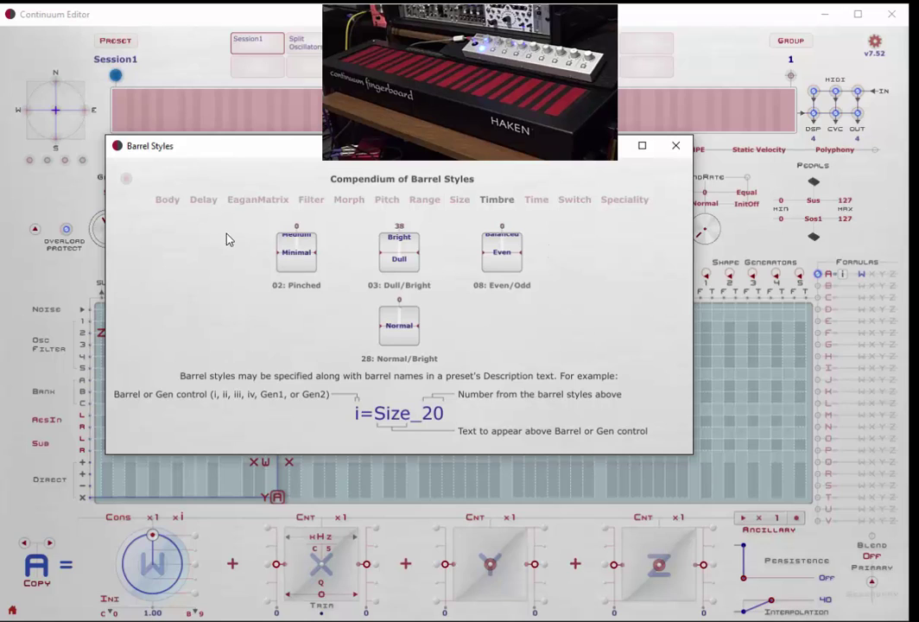
pyautogui.click(170, 199)
pyautogui.click(205, 200)
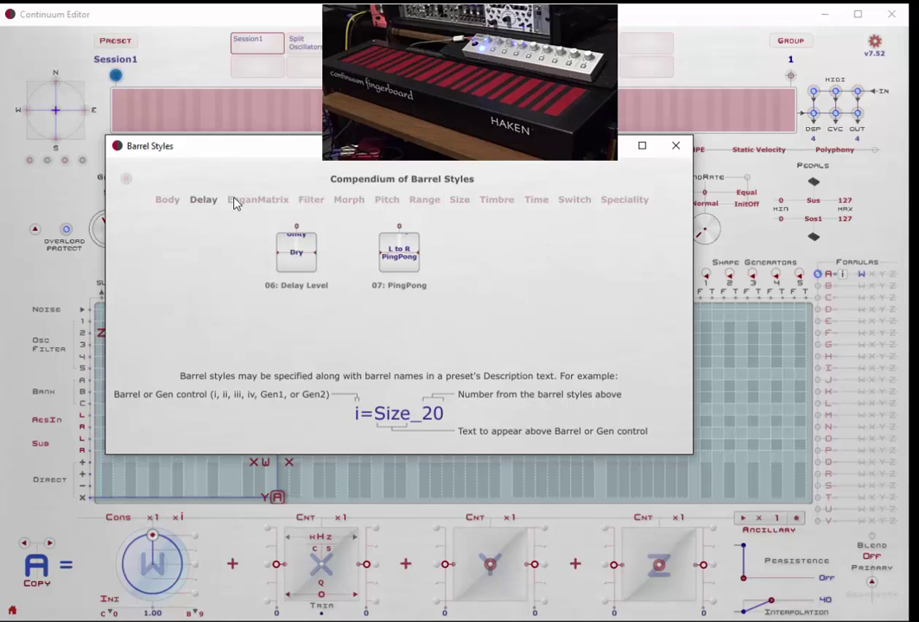
pyautogui.click(248, 201)
pyautogui.click(312, 204)
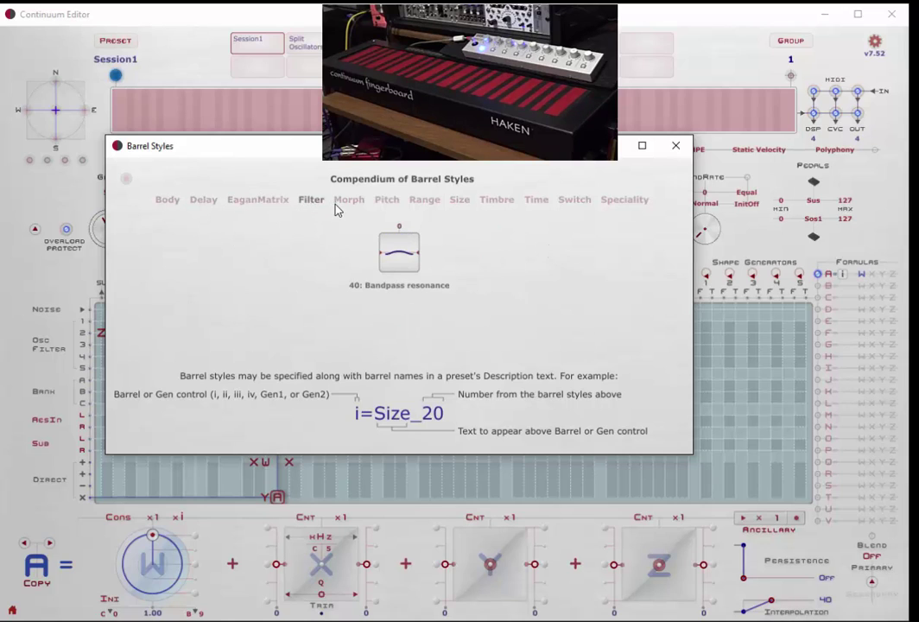
pyautogui.click(346, 203)
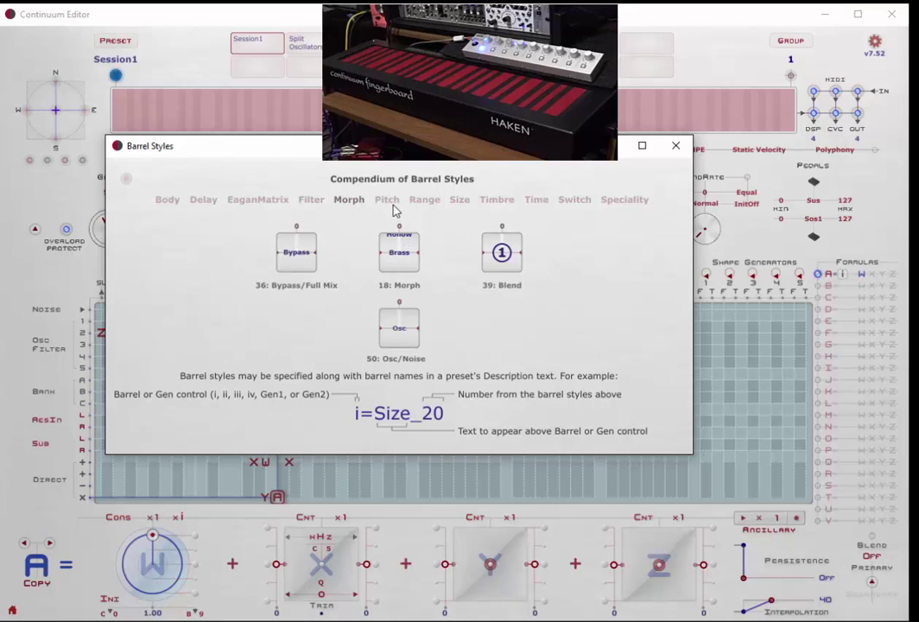
pyautogui.click(426, 202)
pyautogui.click(497, 201)
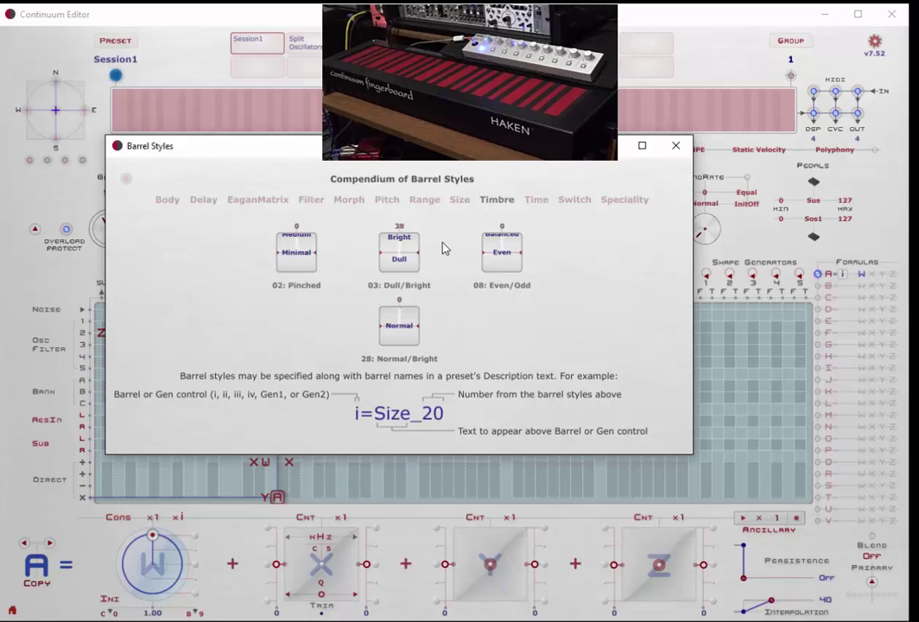
pyautogui.moveTo(302, 266); pyautogui.dragTo(302, 244)
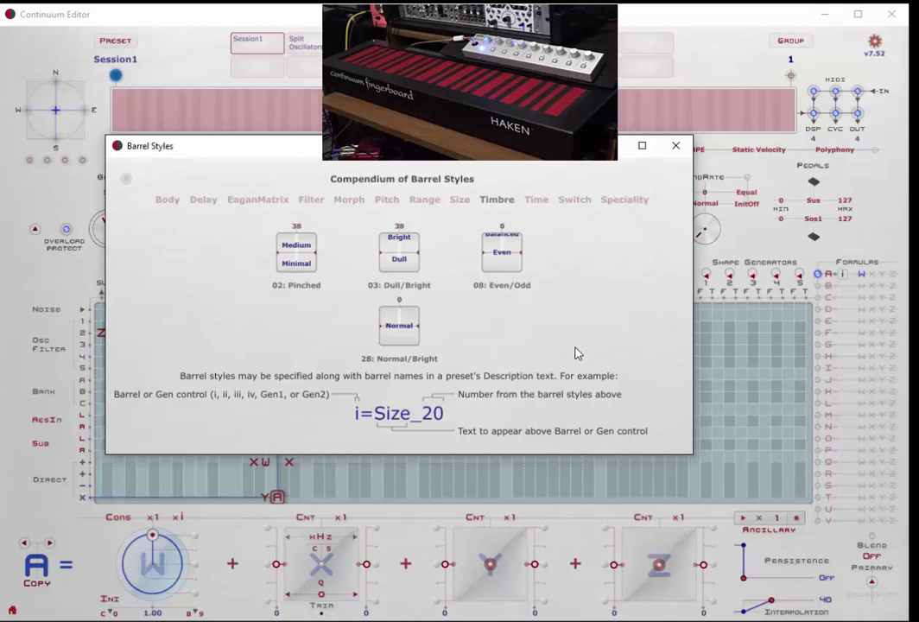
pyautogui.click(580, 200)
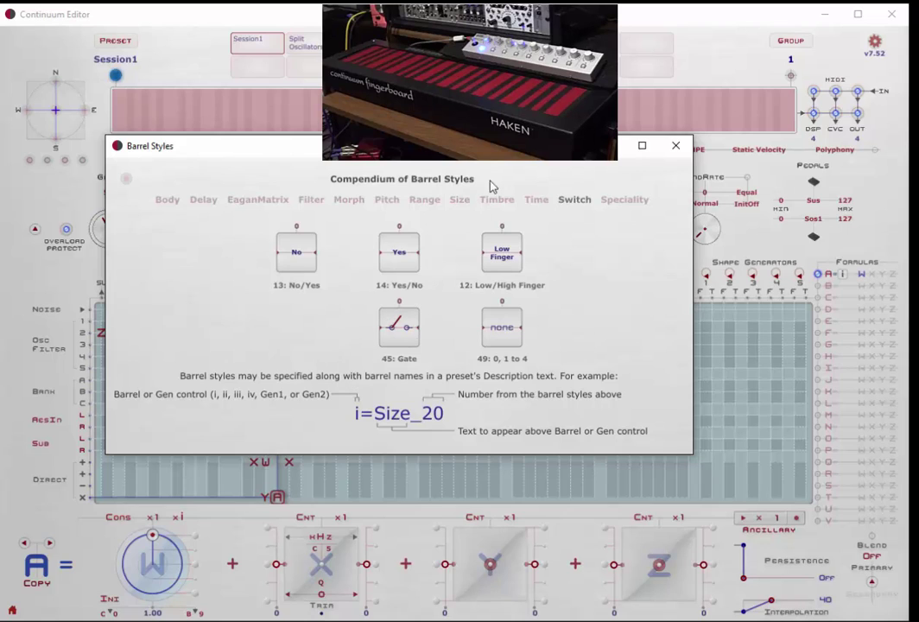
pyautogui.click(460, 204)
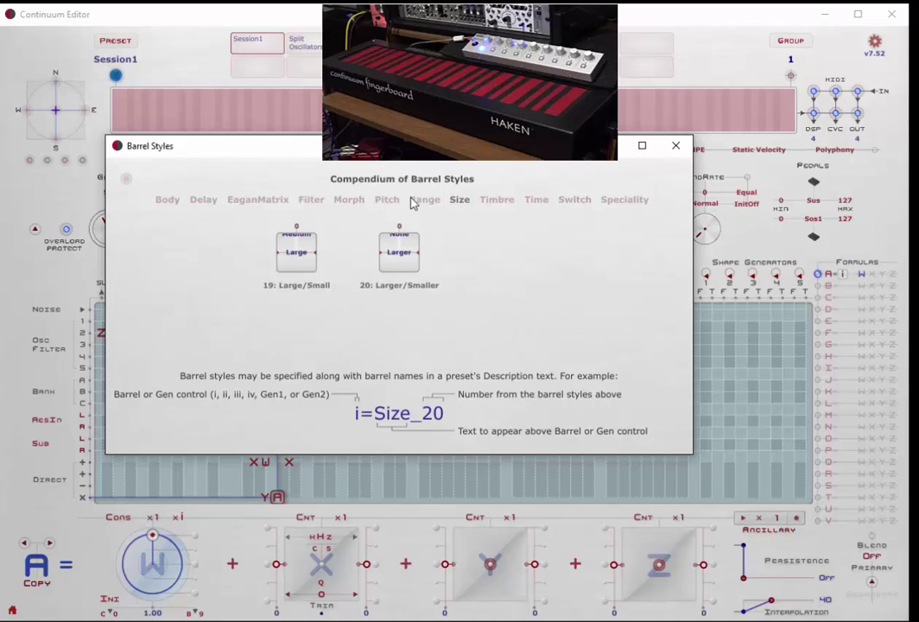
pyautogui.click(423, 202)
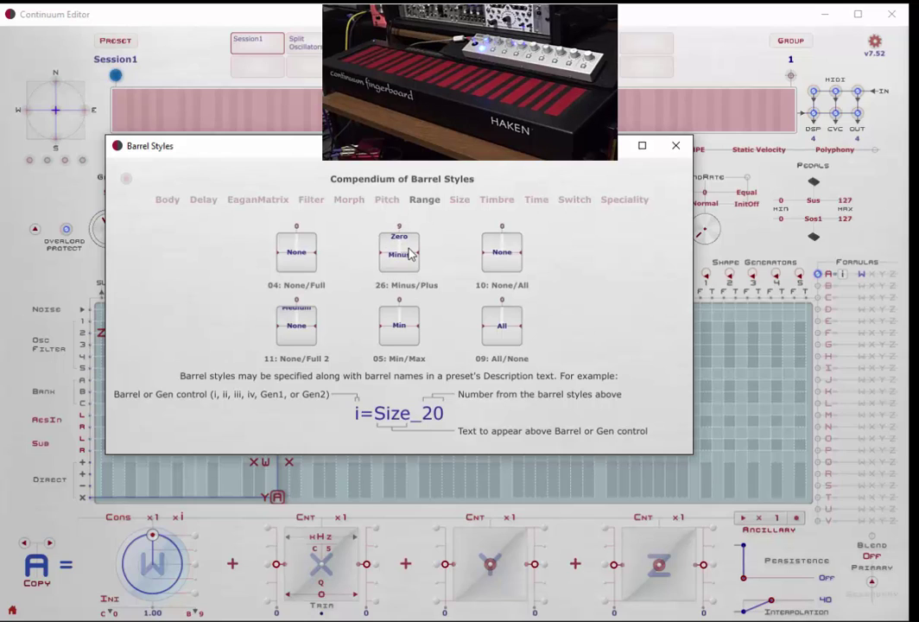
pyautogui.moveTo(409, 254); pyautogui.dragTo(393, 289)
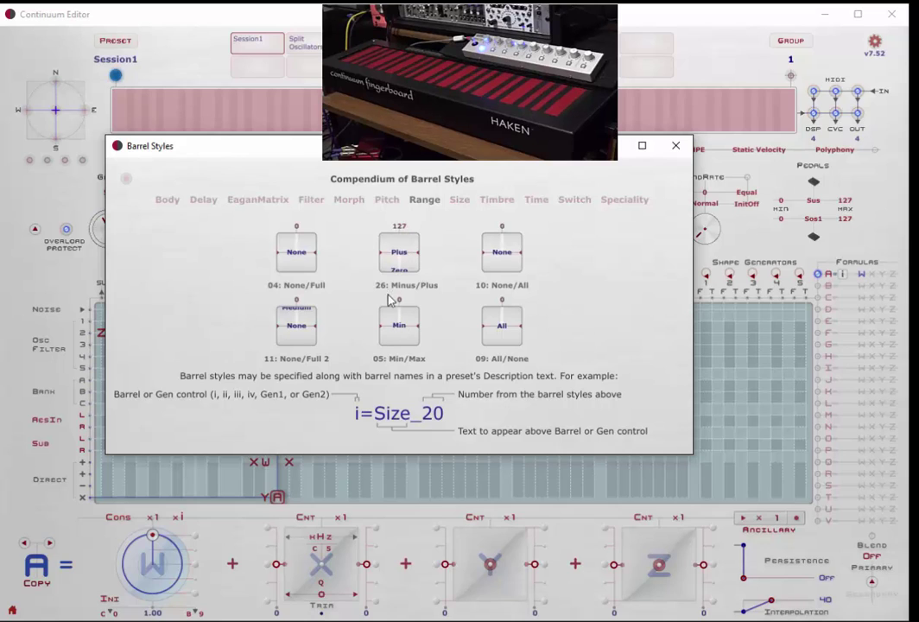
pyautogui.moveTo(404, 254); pyautogui.dragTo(411, 255)
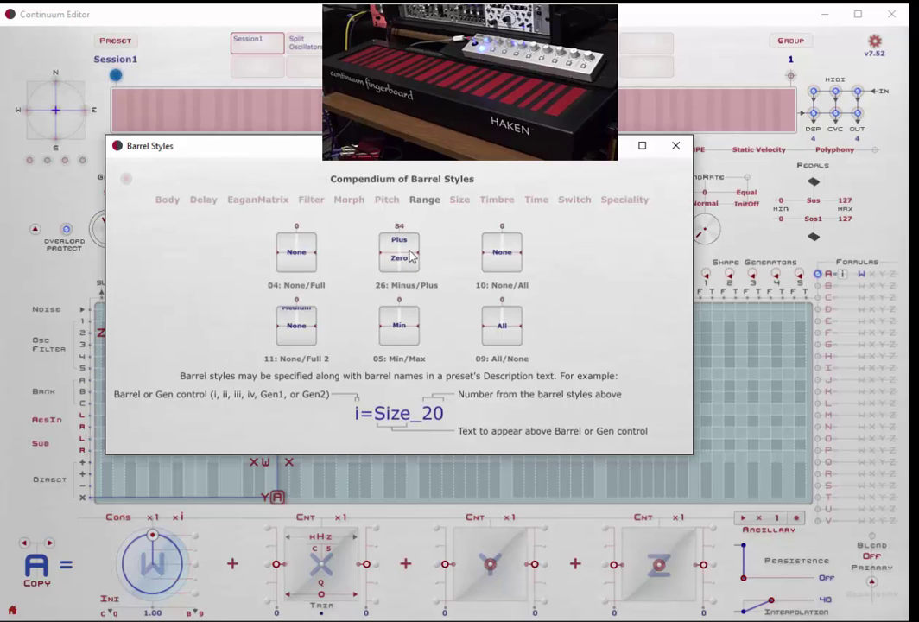
pyautogui.click(499, 204)
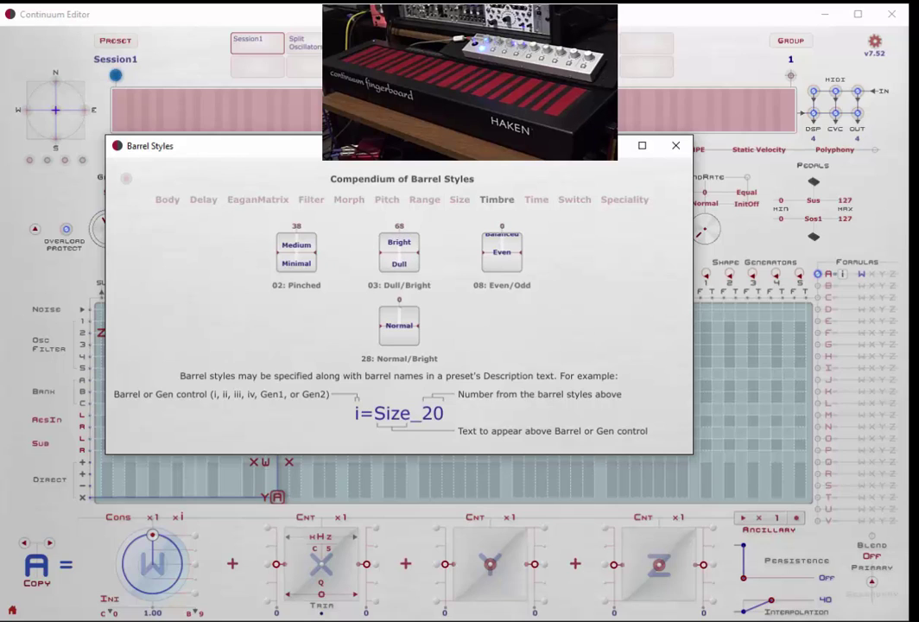
pyautogui.moveTo(410, 266); pyautogui.dragTo(411, 230)
pyautogui.click(675, 145)
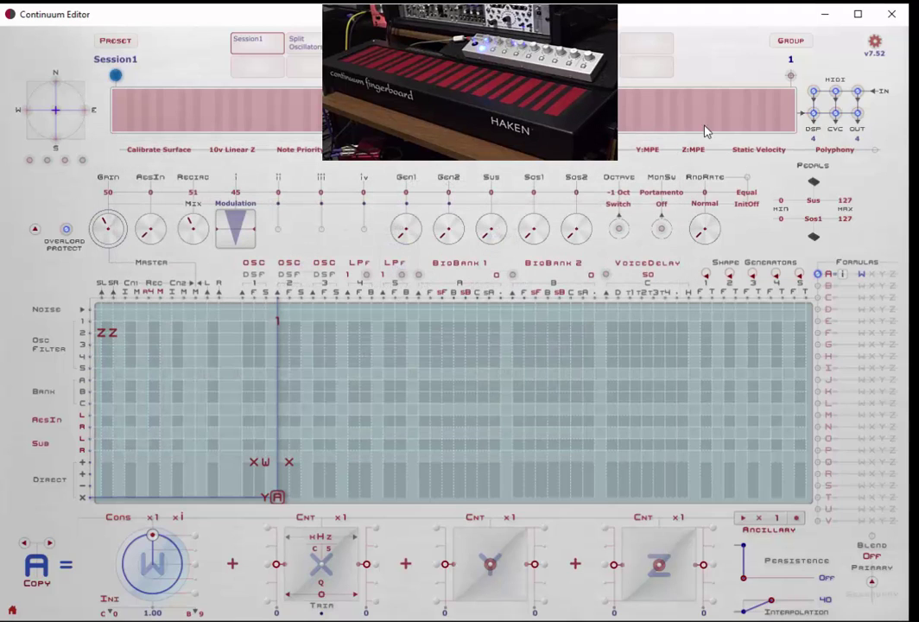
# - Show the Description panel, change the i line to i=Modulation_03, and save it
pyautogui.click(12, 610)
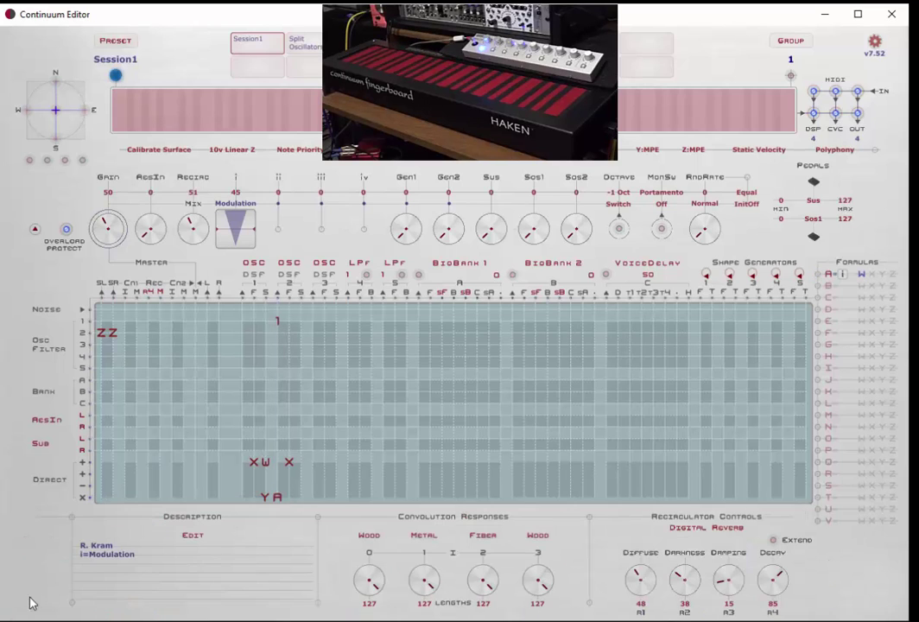
pyautogui.click(192, 537)
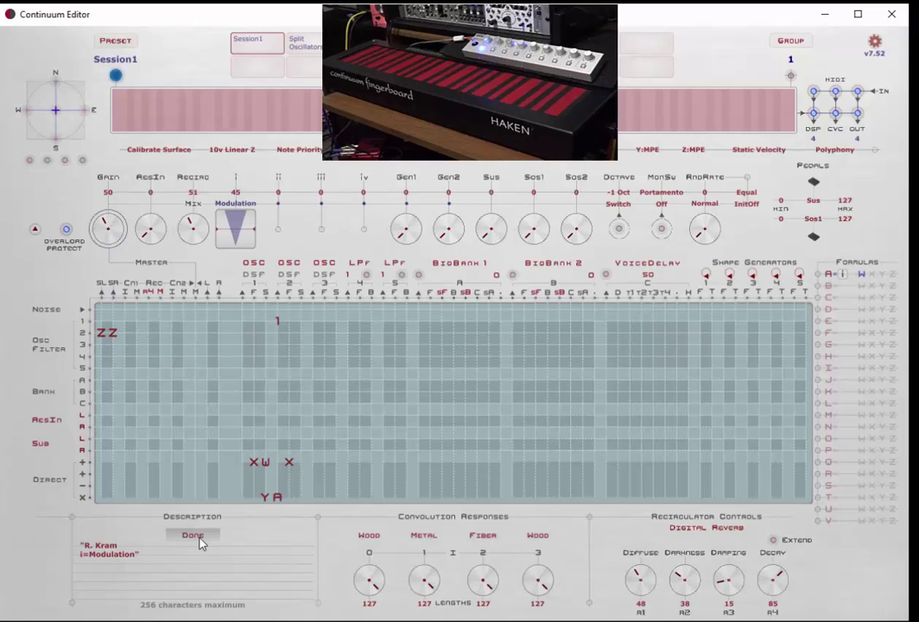
pyautogui.click(144, 570)
pyautogui.write('03')
pyautogui.click(191, 536)
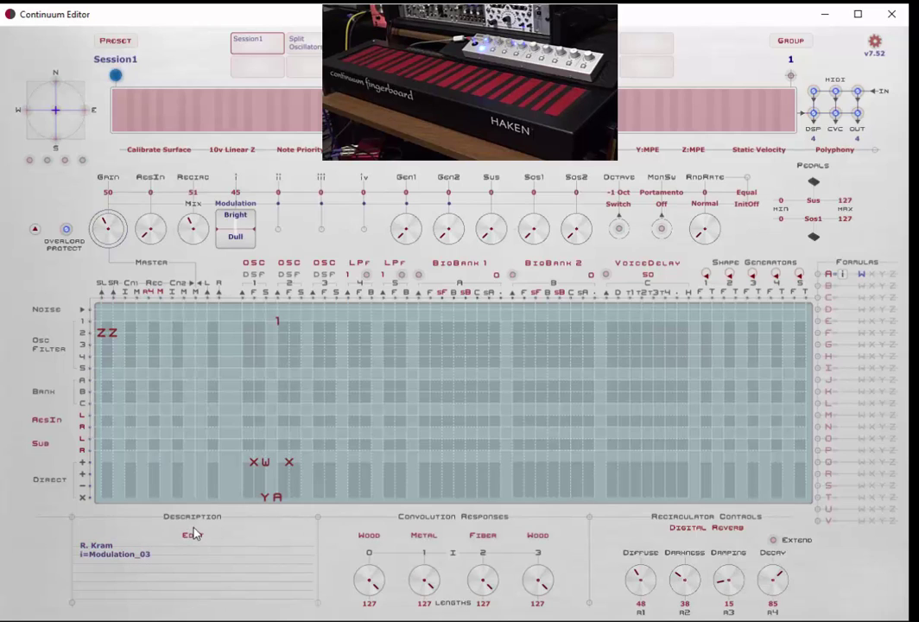
# - Try the Modulation barrel at its Bright and Dull ends, then roll it up to 126
pyautogui.click(233, 215)
pyautogui.click(235, 228)
pyautogui.moveTo(235, 230); pyautogui.dragTo(248, 233)
pyautogui.moveTo(248, 234); pyautogui.dragTo(248, 147)
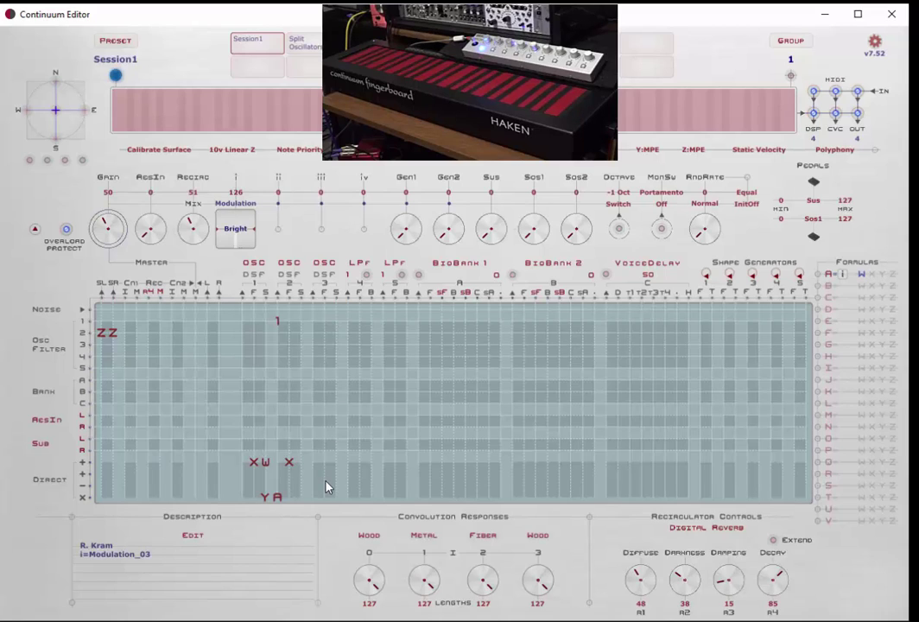
# - View formula A from the YA matrix cell, then go back to the description panel
pyautogui.click(265, 497)
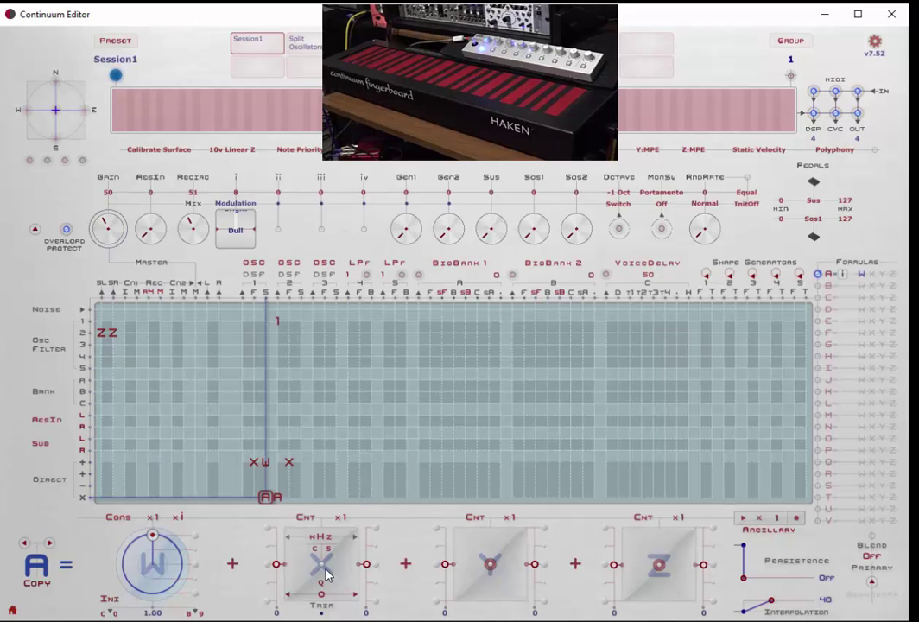
pyautogui.click(268, 498)
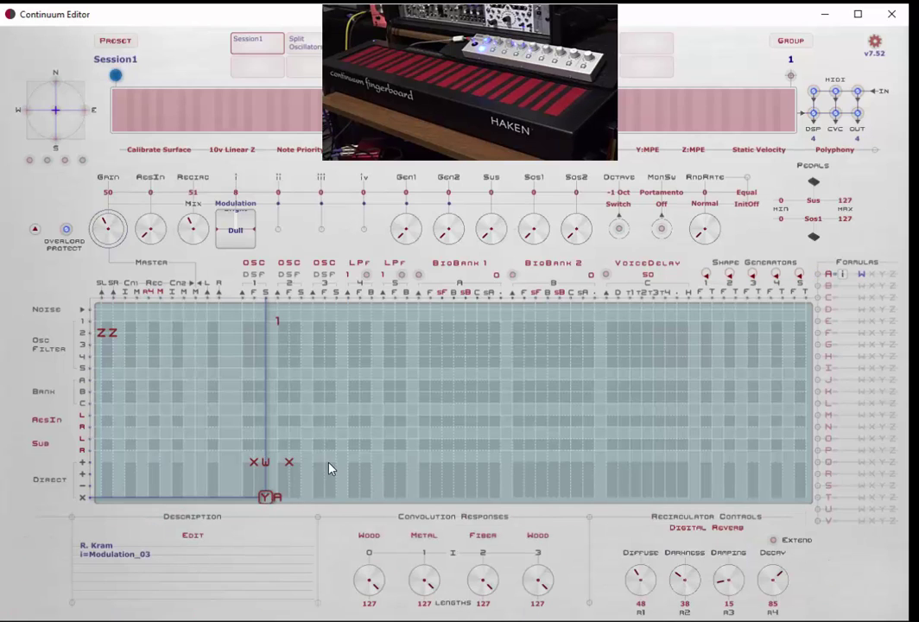
# - Open formula A and multiply its W constant by barrel i over the 0–127 range
pyautogui.click(276, 498)
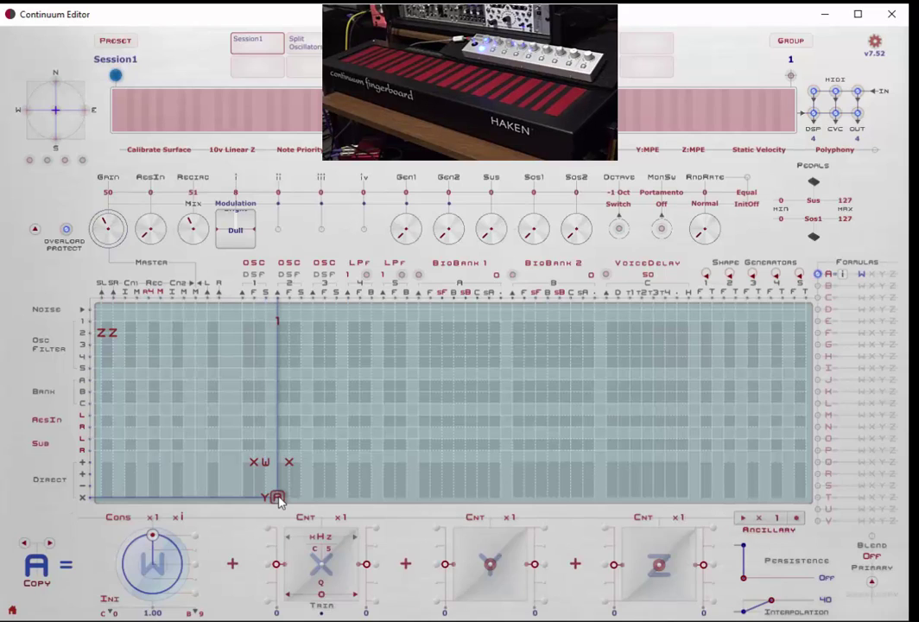
pyautogui.click(178, 517)
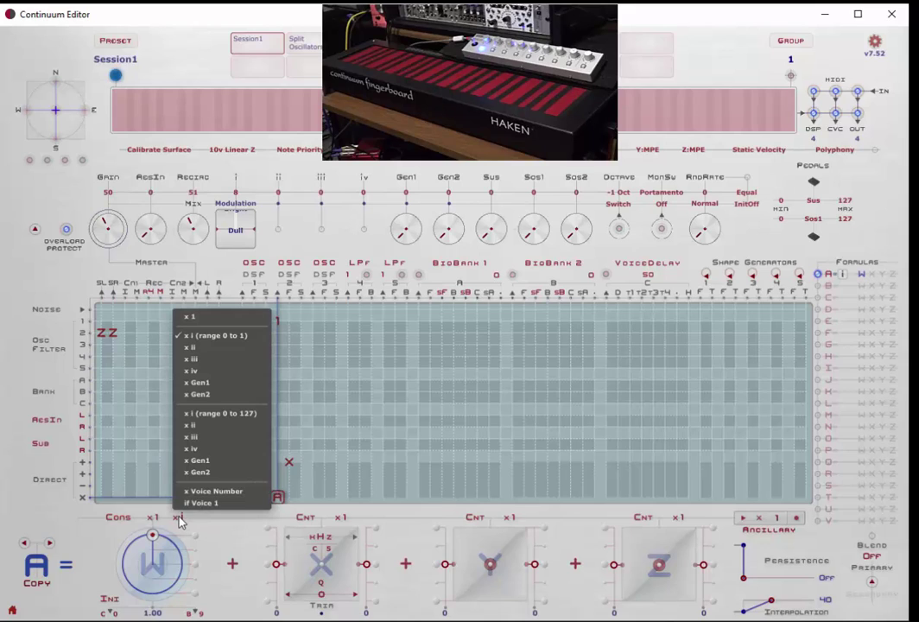
pyautogui.click(234, 421)
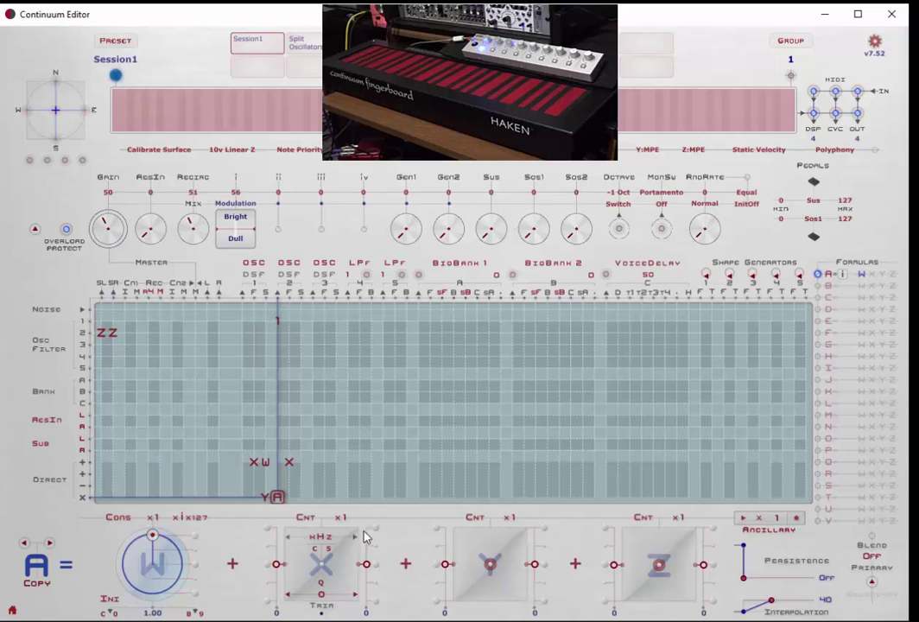
# - Switch formula A's constant multiplier back to barrel i with a 0 to 1 range
pyautogui.click(195, 519)
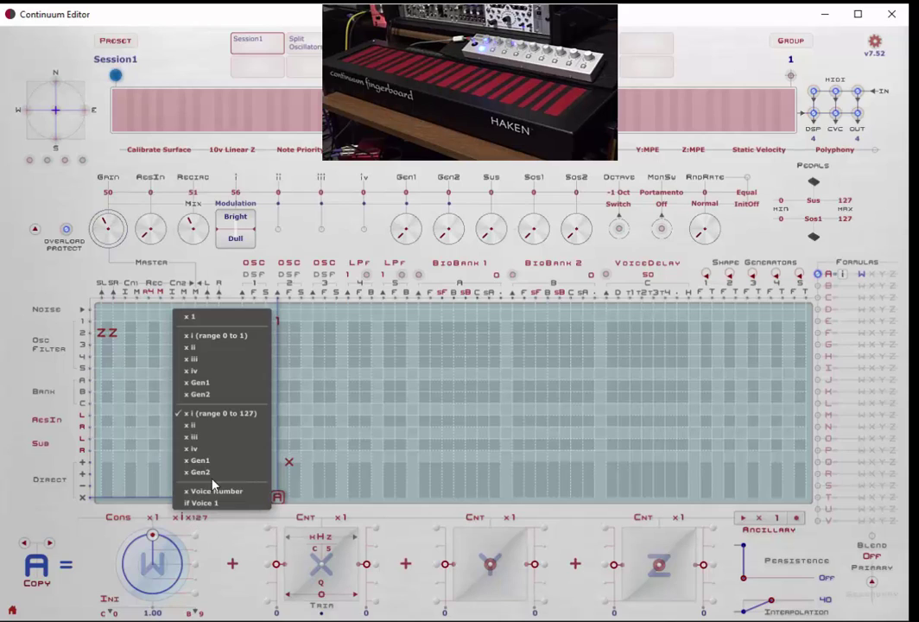
pyautogui.click(231, 343)
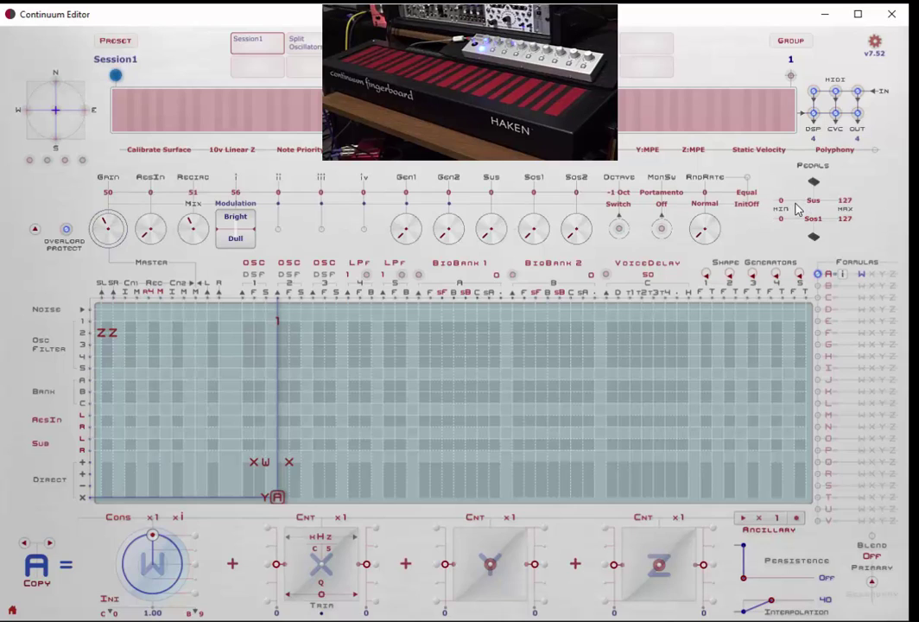
# - Reassign the second pedal from Sostenuto 1 to barrel ii
pyautogui.click(819, 222)
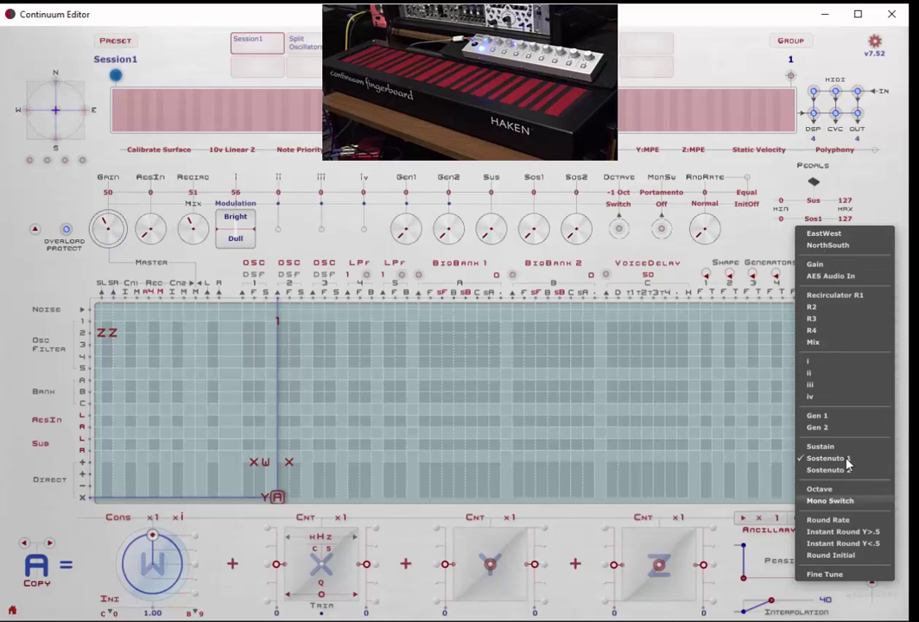
pyautogui.click(818, 378)
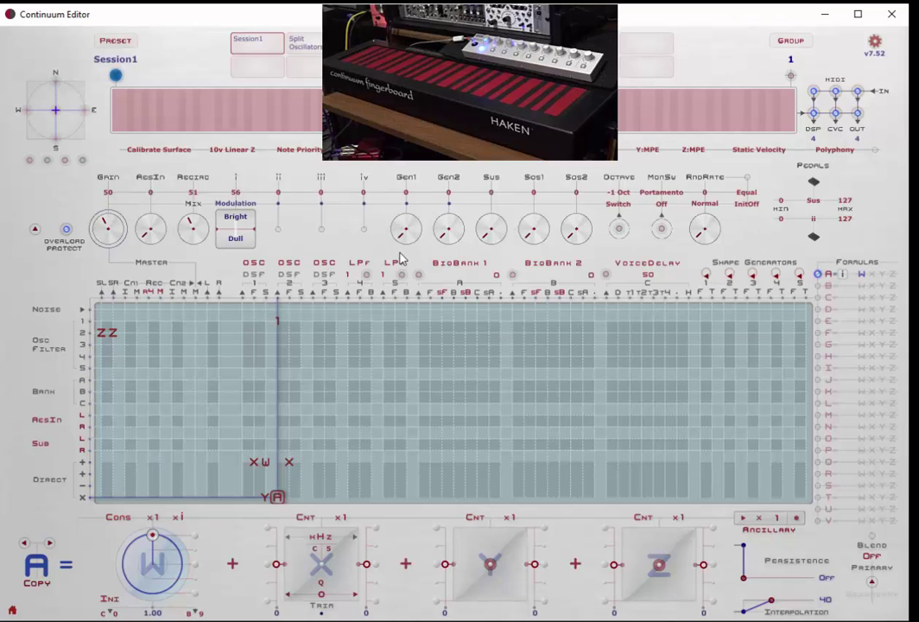
# - Edit the preset description and delete its stray leading and trailing quote characters
pyautogui.click(12, 609)
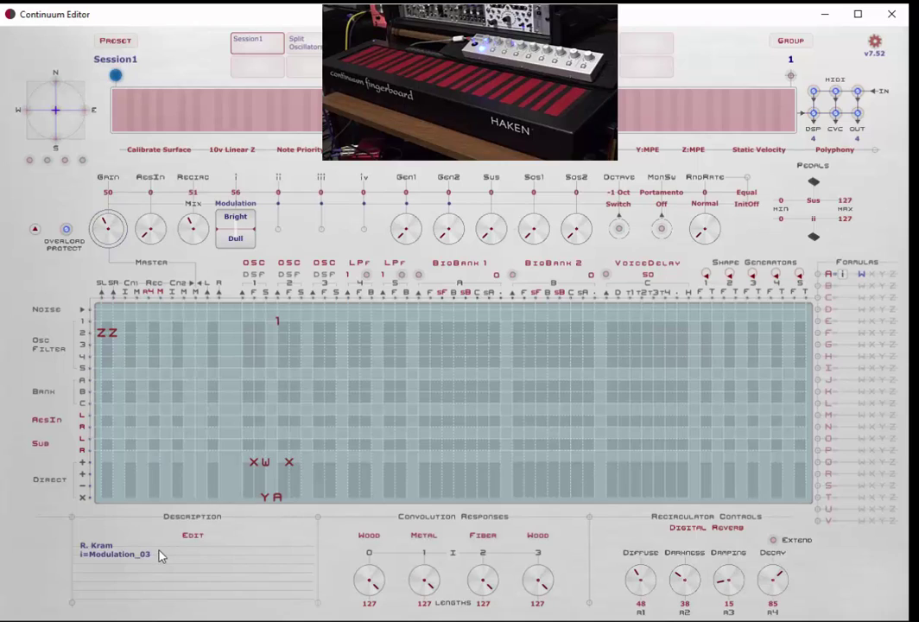
pyautogui.click(187, 537)
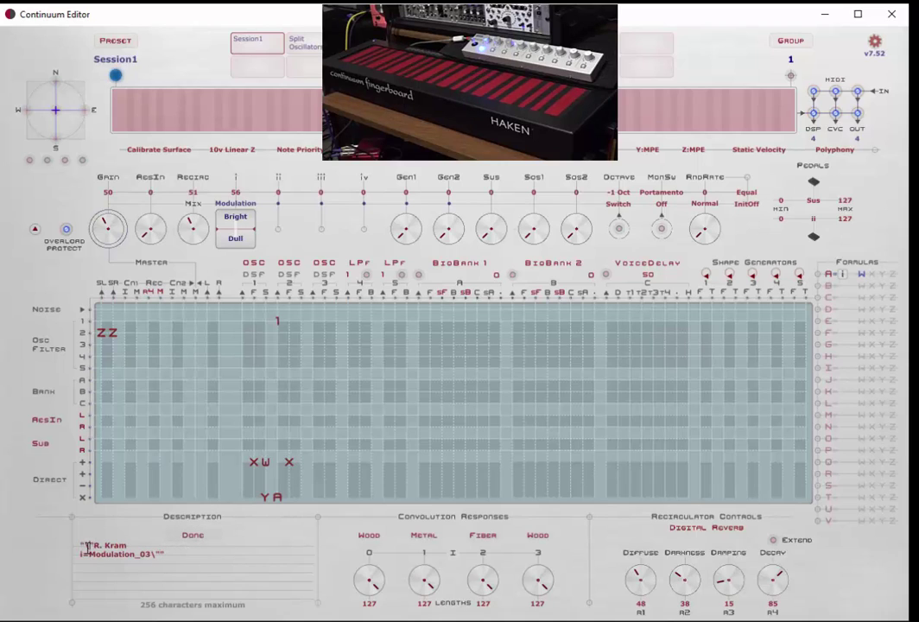
pyautogui.moveTo(80, 545); pyautogui.dragTo(96, 545)
pyautogui.click(96, 545)
pyautogui.press('BackSpace')
pyautogui.press('BackSpace')
pyautogui.click(169, 553)
pyautogui.press('BackSpace')
pyautogui.press('BackSpace')
pyautogui.press('BackSpace')
# - Add a new description line 'ii=OnOffPed' and finish editing
pyautogui.press('Return')
pyautogui.write('ii=OnOffPed')
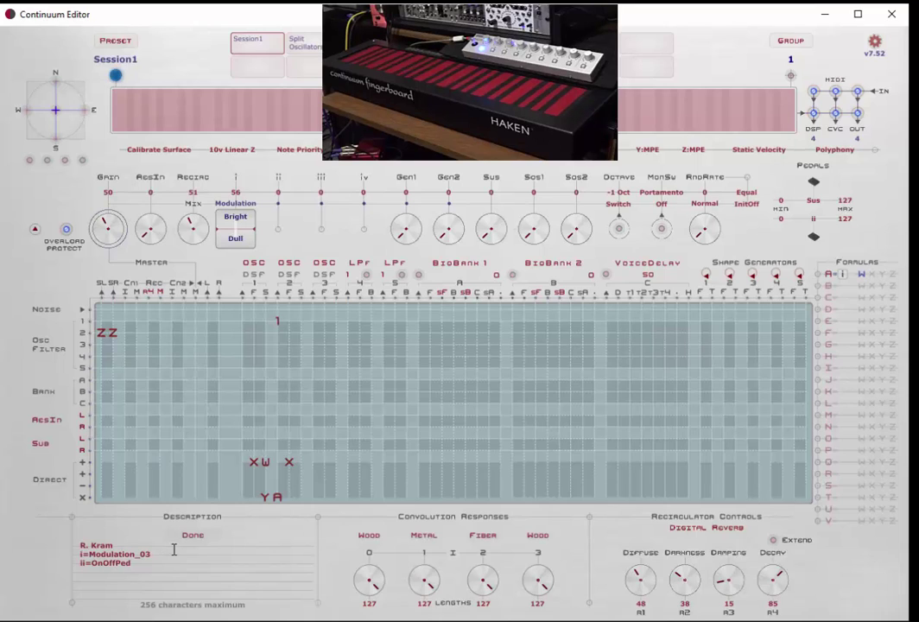
pyautogui.click(194, 537)
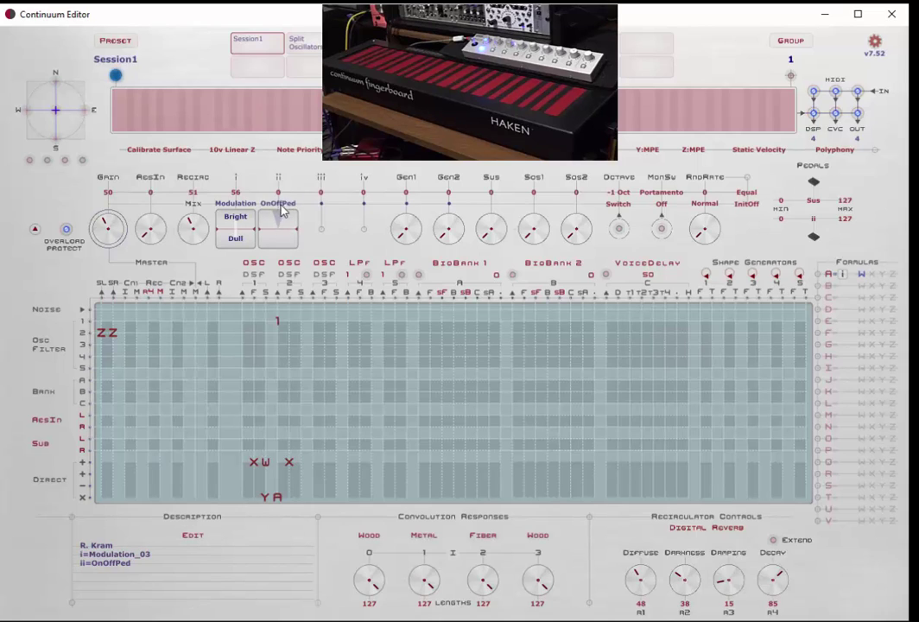
# - Raise the OnOffPed barrel to 74, then browse the Barrel Styles Switch tab to find 45: Gate
pyautogui.click(285, 240)
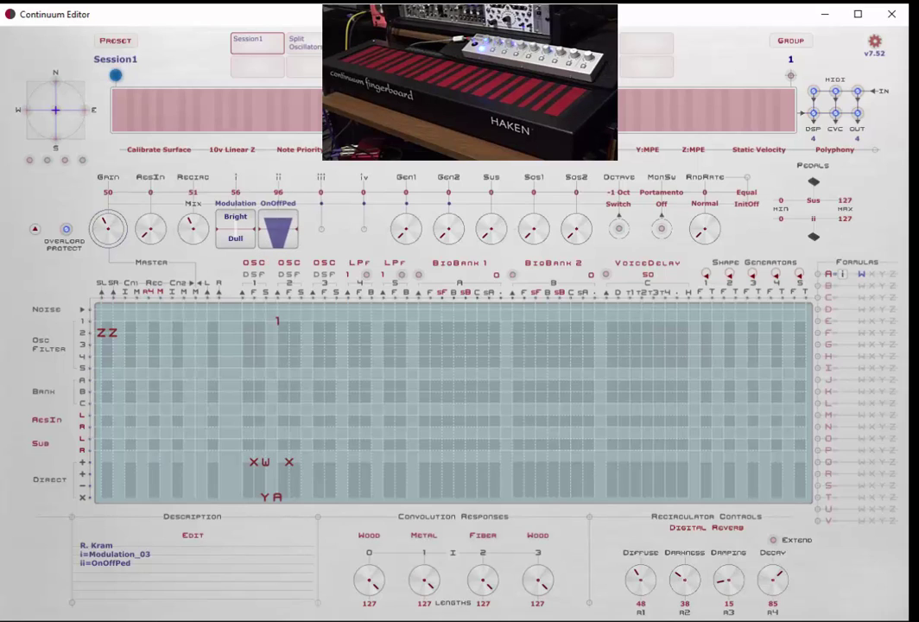
pyautogui.click(874, 40)
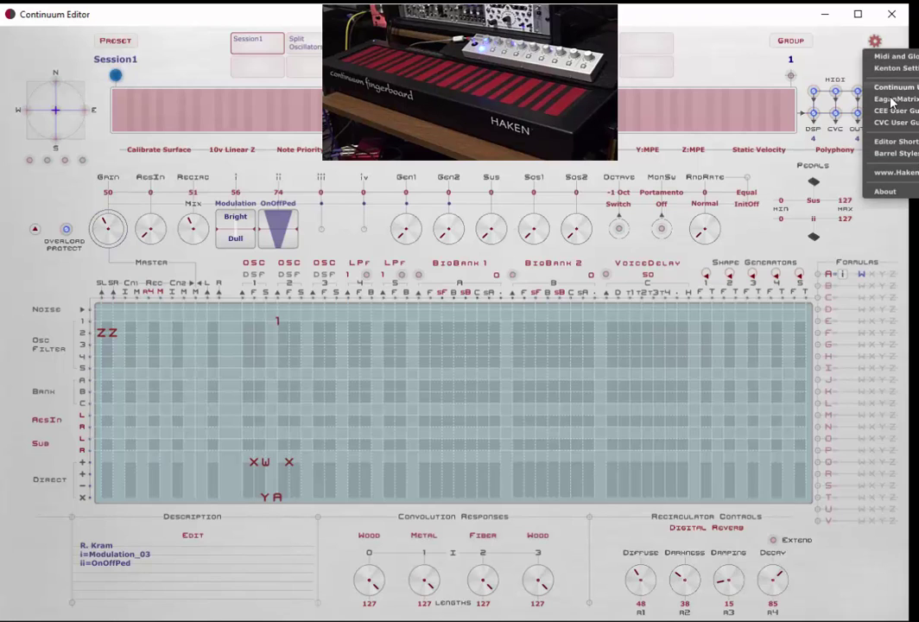
pyautogui.click(880, 154)
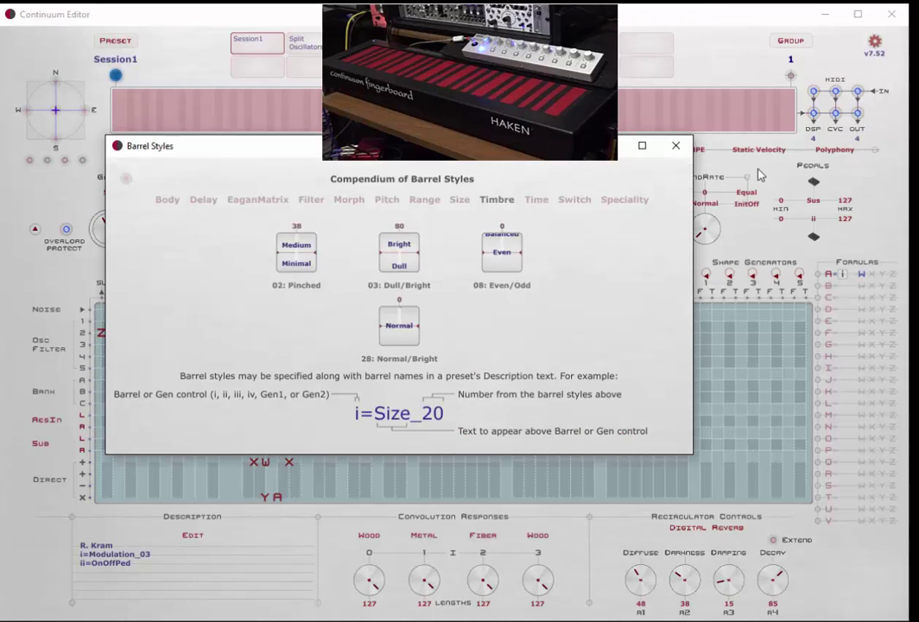
pyautogui.click(574, 200)
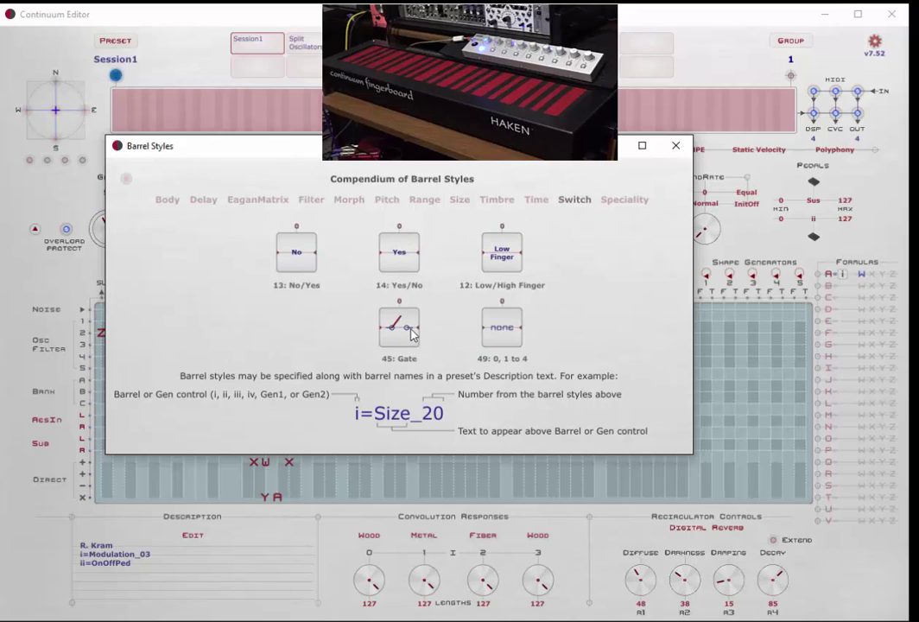
pyautogui.click(677, 143)
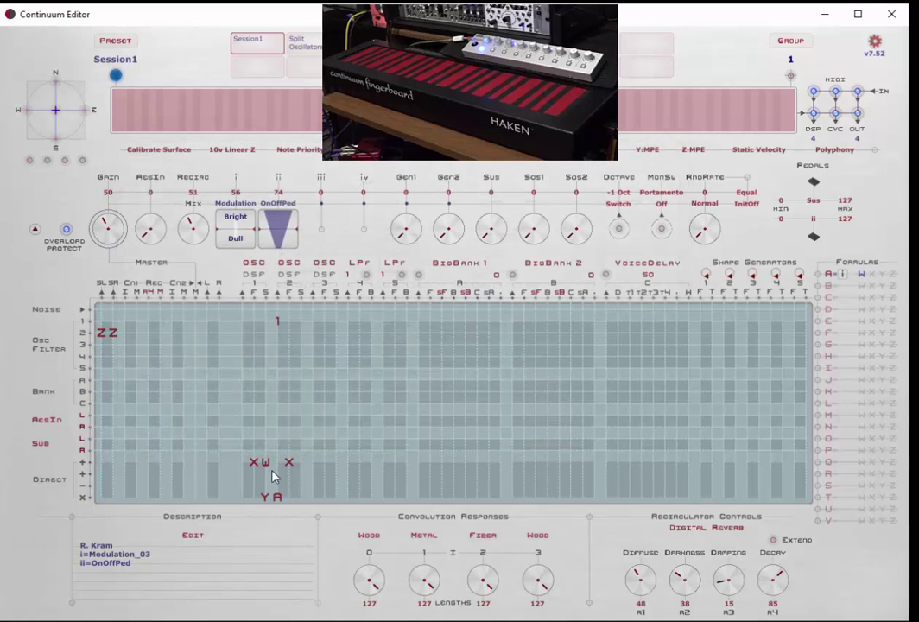
# - Append '_45' to the description line so it reads ii=OnOffPed_45
pyautogui.click(193, 535)
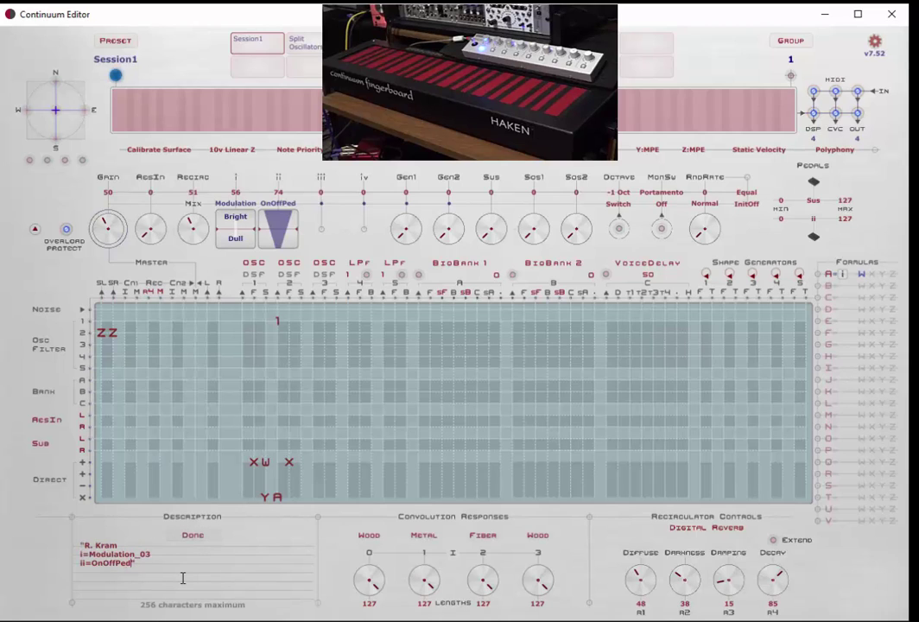
pyautogui.write('_45')
pyautogui.click(198, 537)
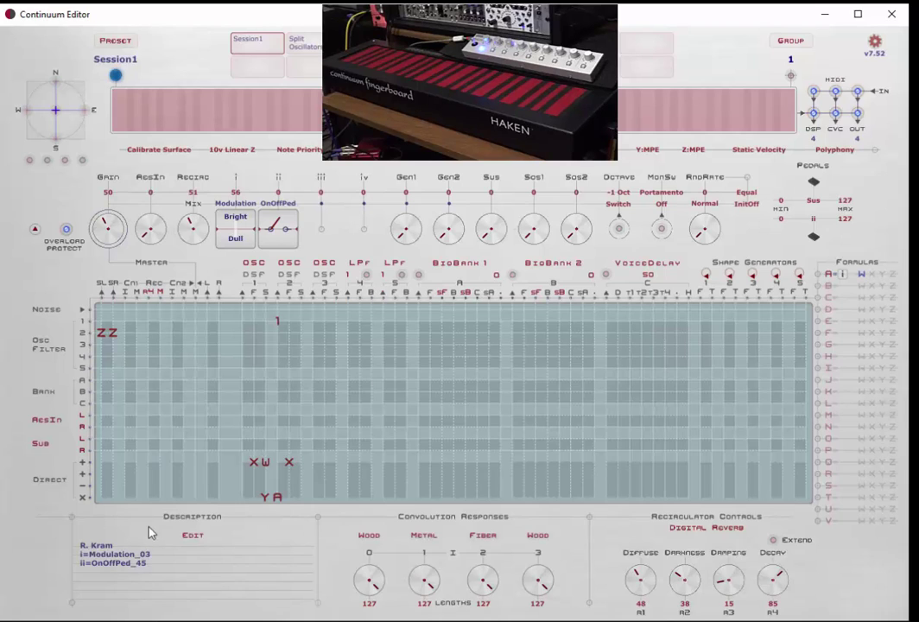
# - Reopen formula A's editor from the A marker in the matrix's bottom row
pyautogui.click(279, 498)
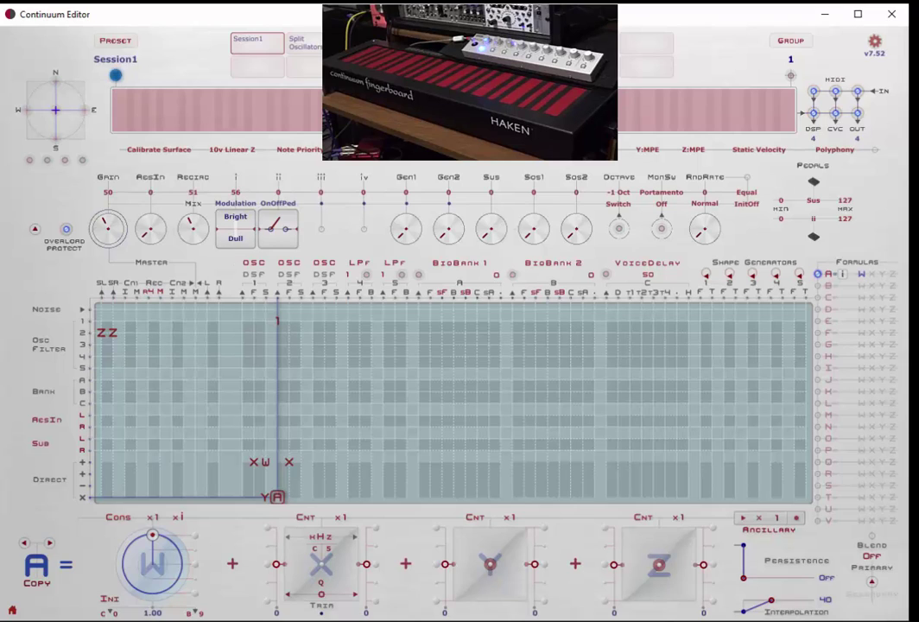
# - Set formula A's ancillary domain to the W component, multiplied by formula B, keeping Multiply
pyautogui.click(741, 518)
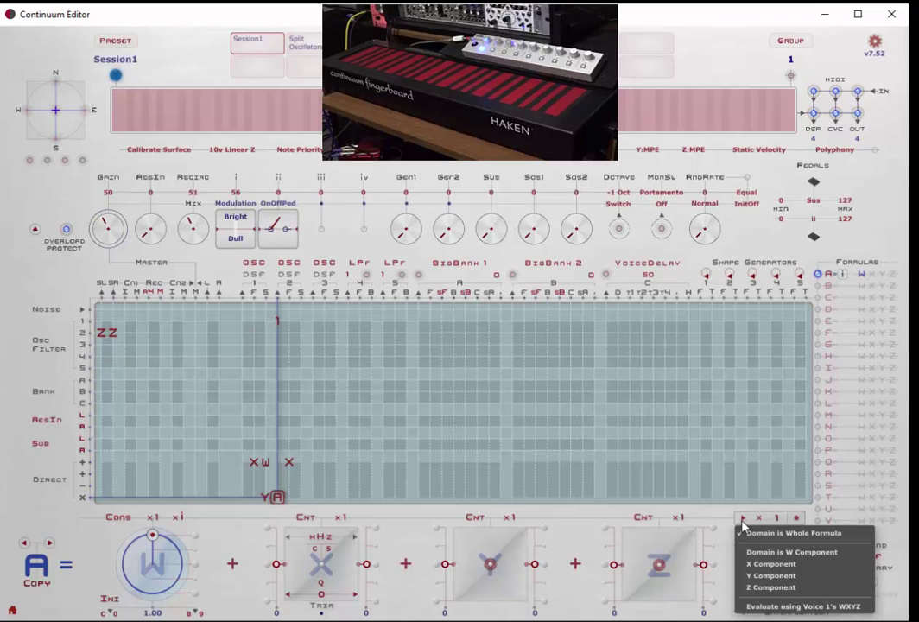
pyautogui.click(770, 557)
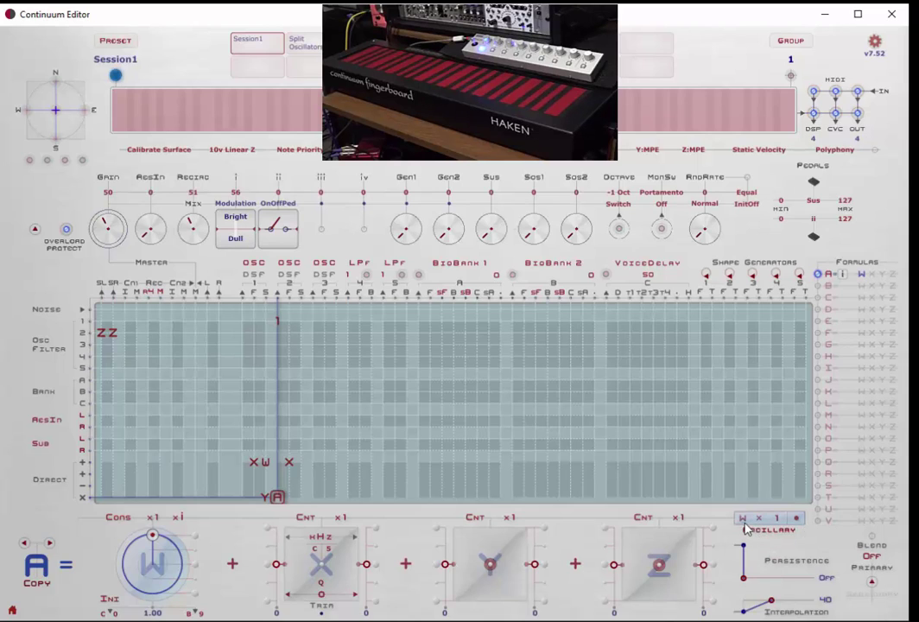
pyautogui.click(776, 518)
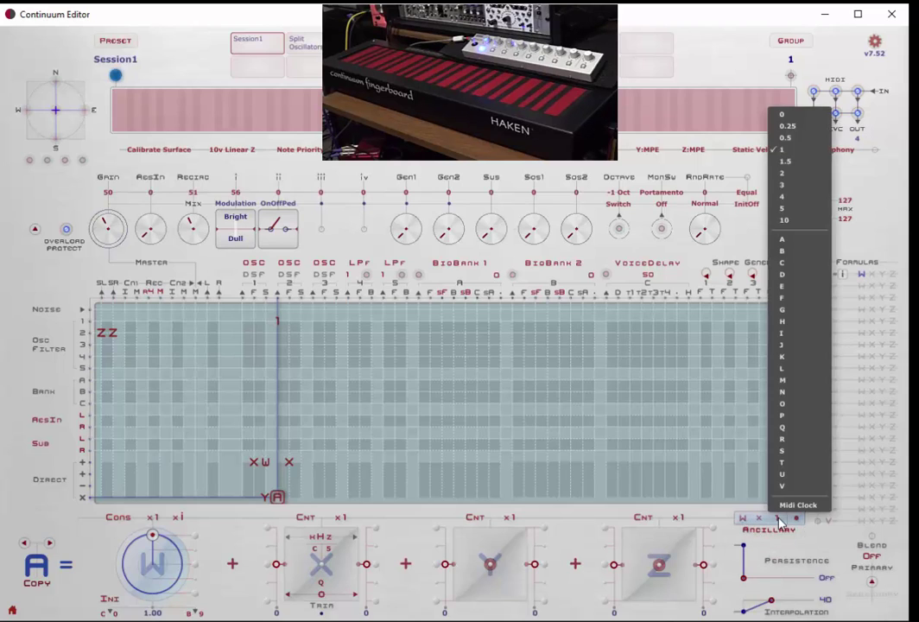
pyautogui.click(784, 256)
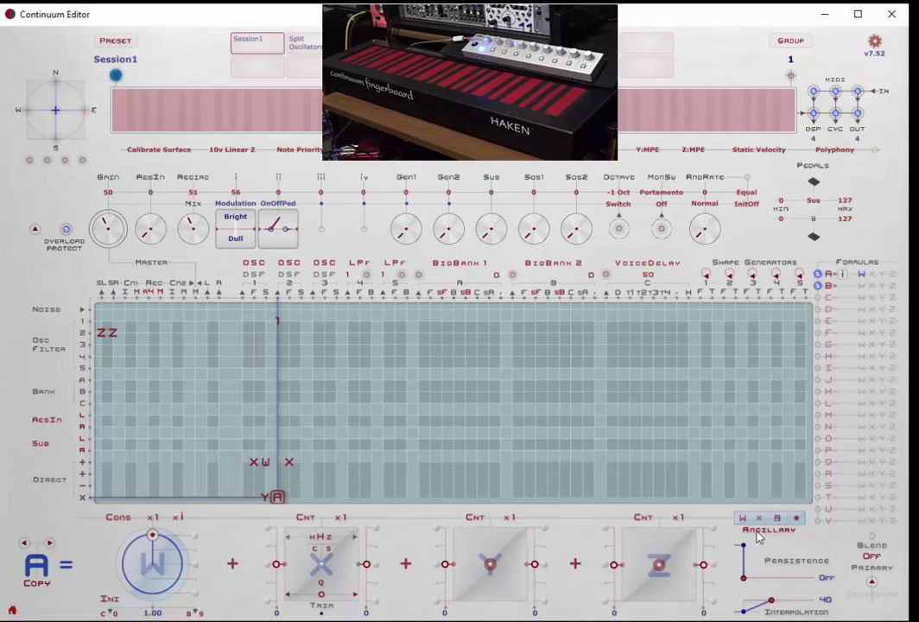
pyautogui.click(760, 519)
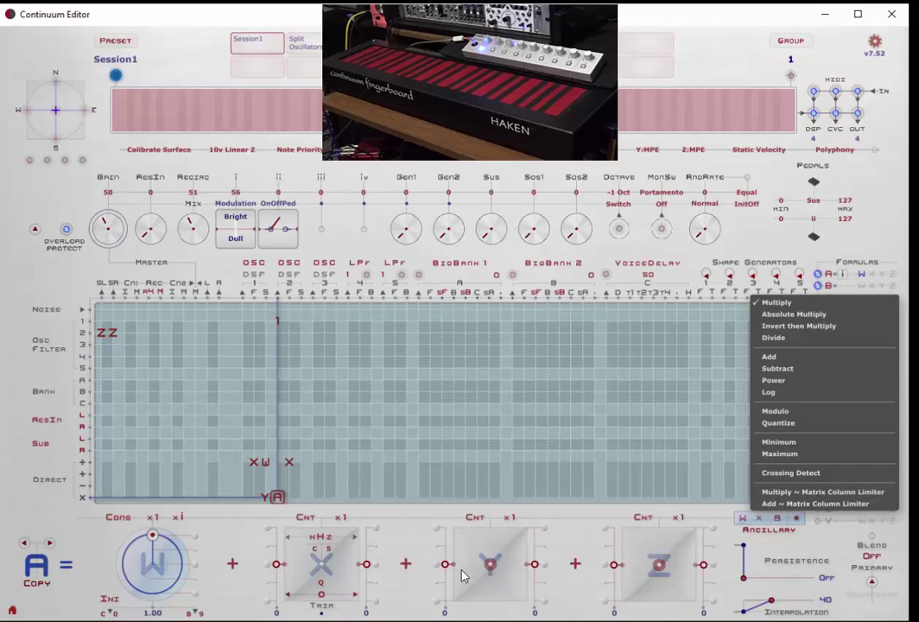
pyautogui.click(722, 534)
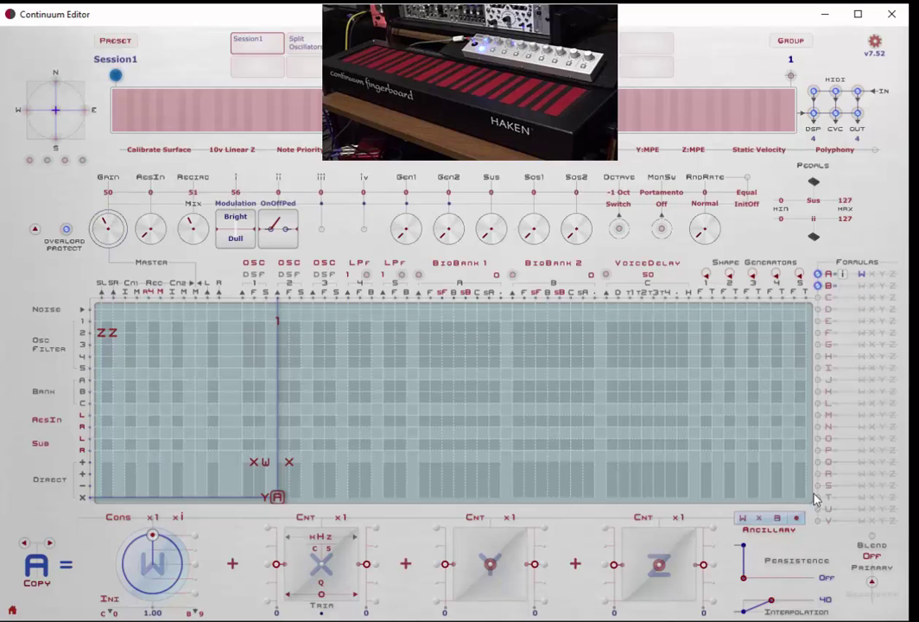
# - In formula B, multiply the constant by the ii pedal and set it to 1.00
pyautogui.click(820, 292)
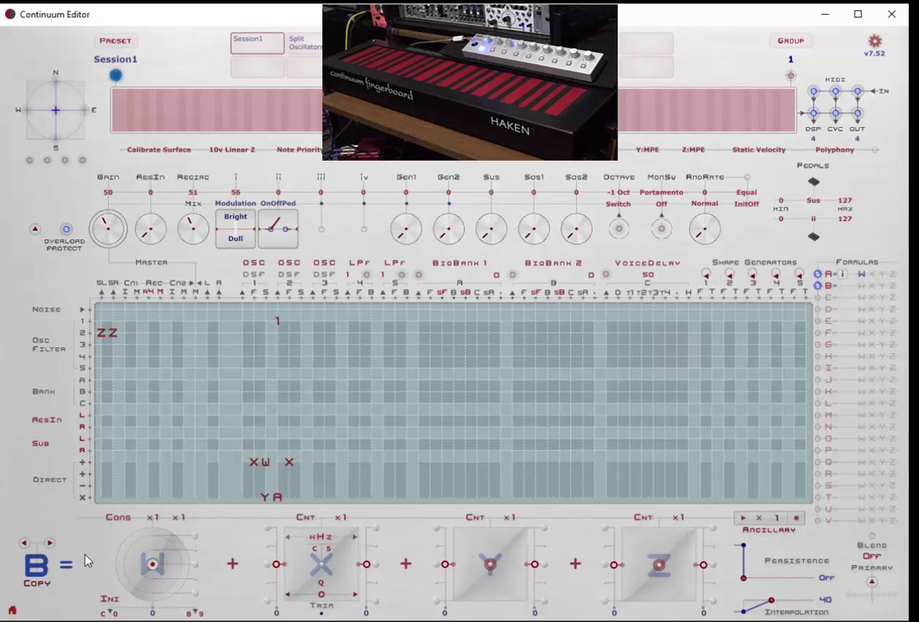
pyautogui.click(178, 517)
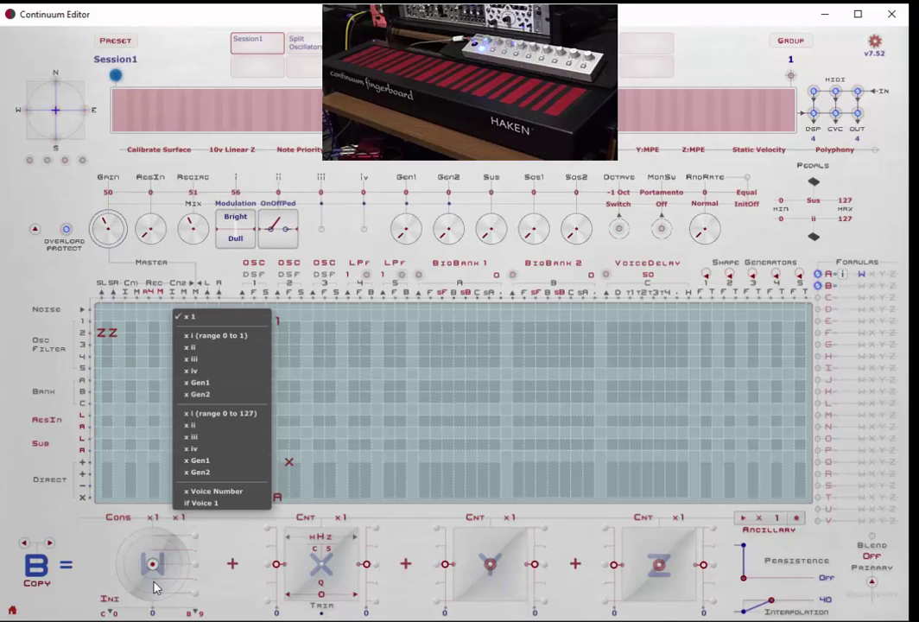
pyautogui.click(194, 347)
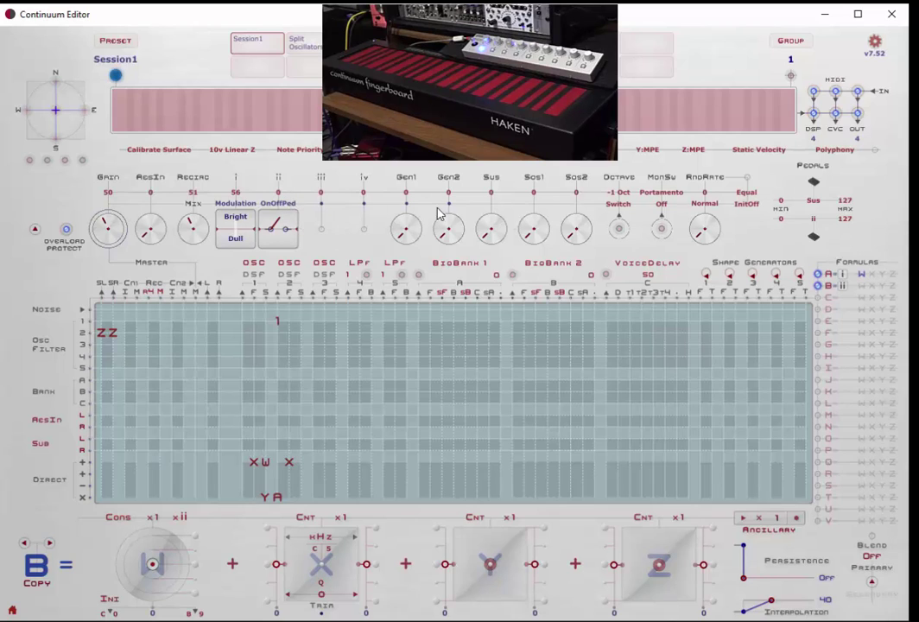
pyautogui.click(280, 226)
pyautogui.moveTo(151, 567); pyautogui.dragTo(152, 539)
pyautogui.moveTo(152, 561); pyautogui.dragTo(196, 539)
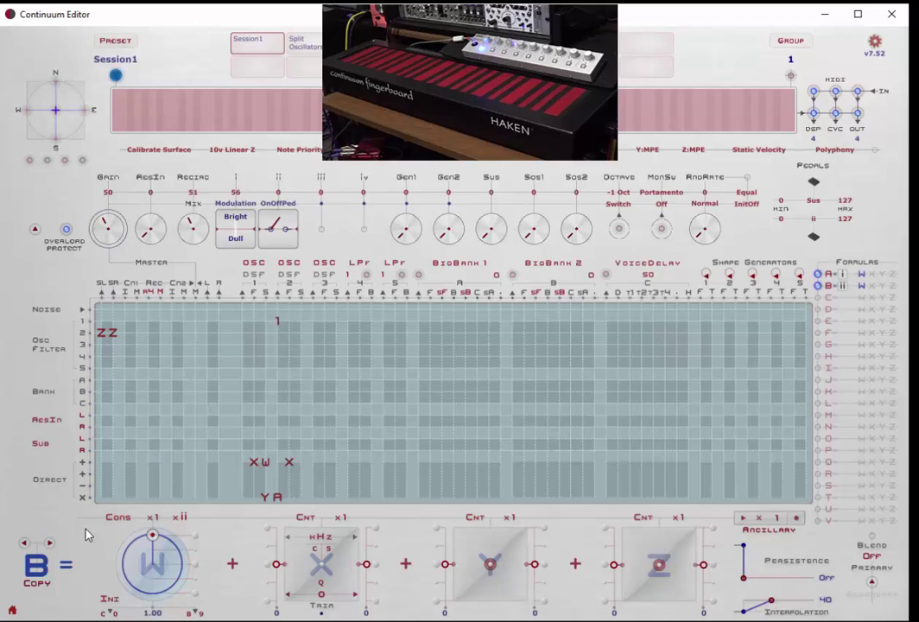
# - Scale formula B's constant by i over 0–127 and set the ii pedal's maximum to 1
pyautogui.click(180, 517)
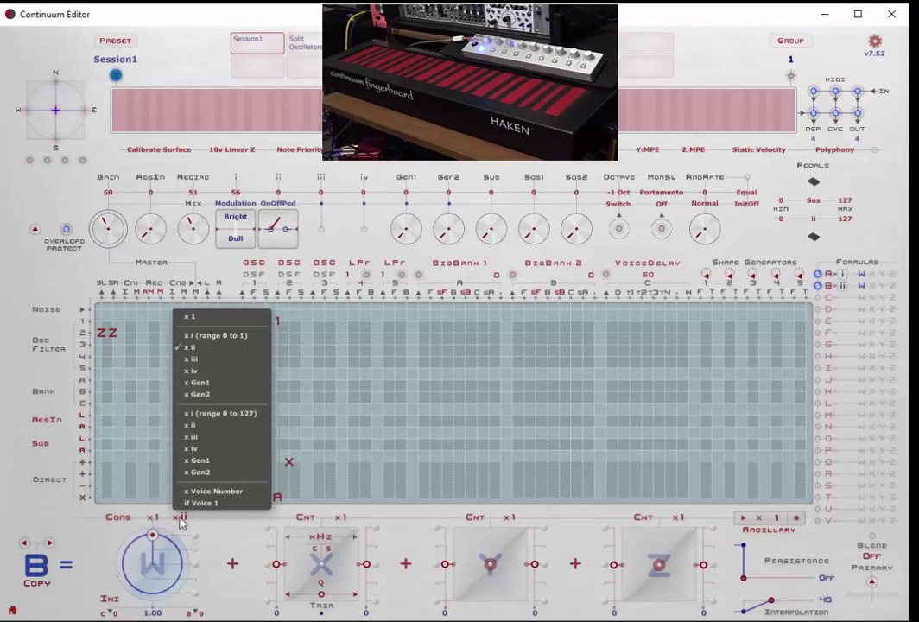
pyautogui.click(225, 415)
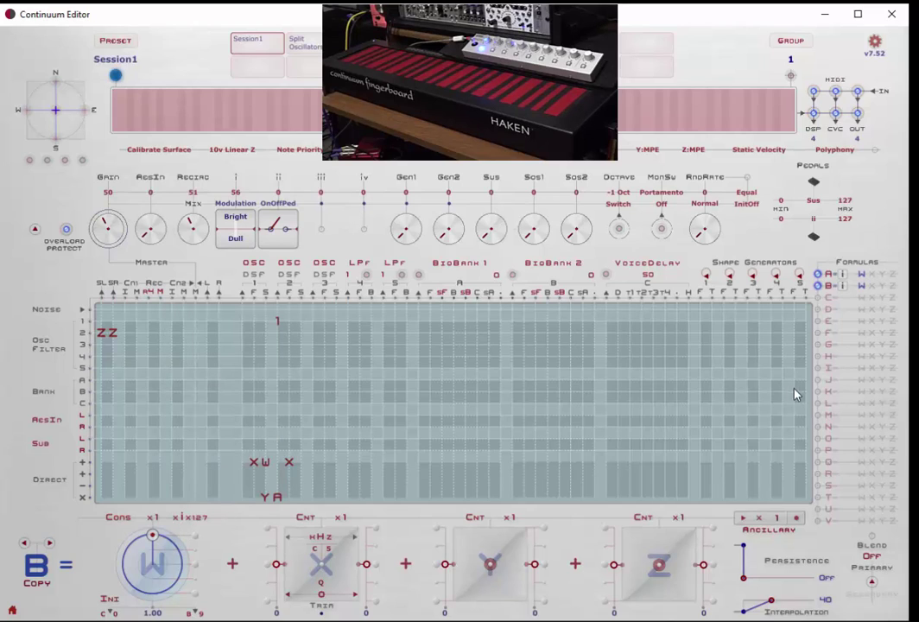
pyautogui.click(781, 221)
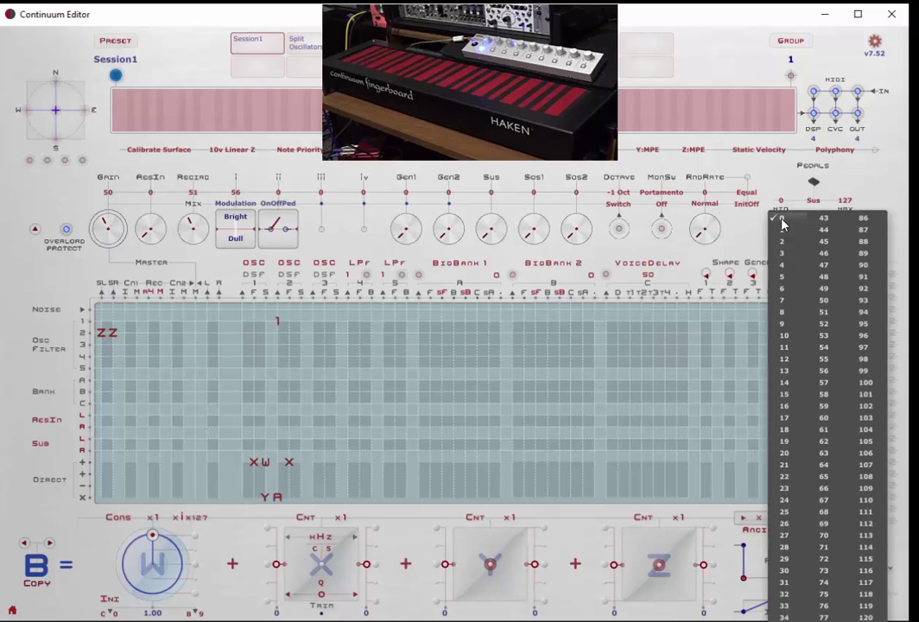
pyautogui.click(782, 221)
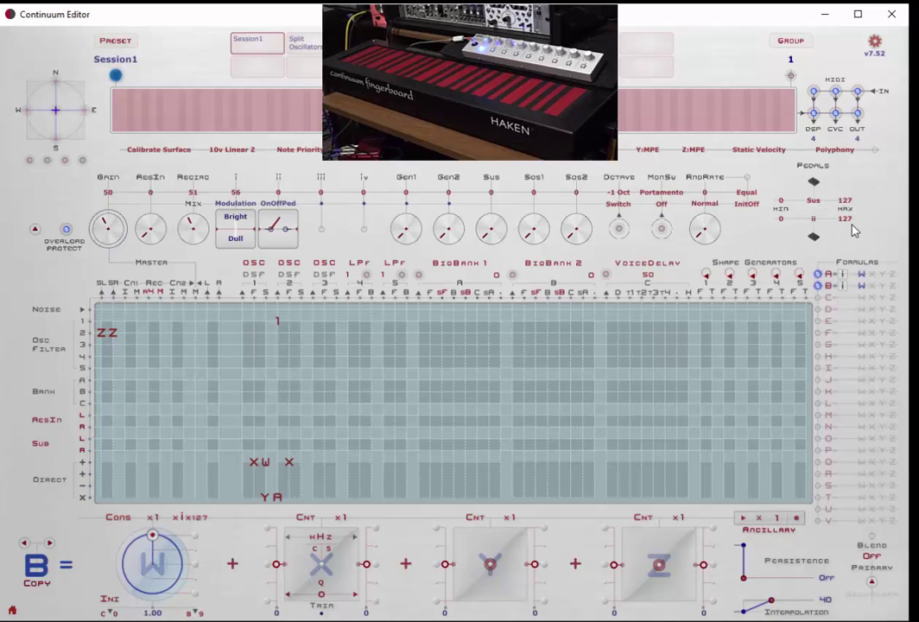
pyautogui.click(850, 224)
pyautogui.click(849, 223)
pyautogui.click(276, 498)
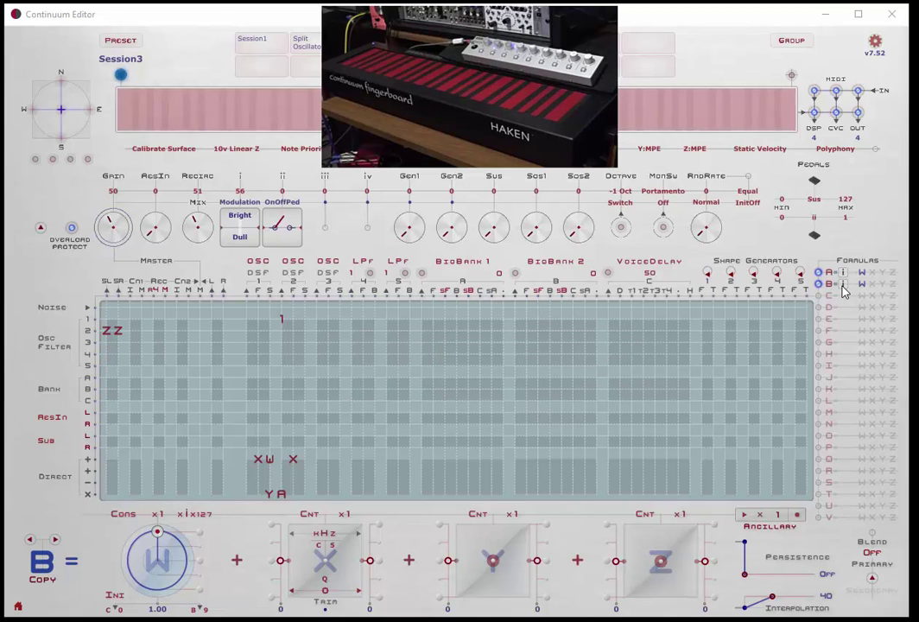
# - Scale formula B's constant W (1.00) by macro ii ×127, then show formula A
pyautogui.click(819, 287)
pyautogui.click(820, 287)
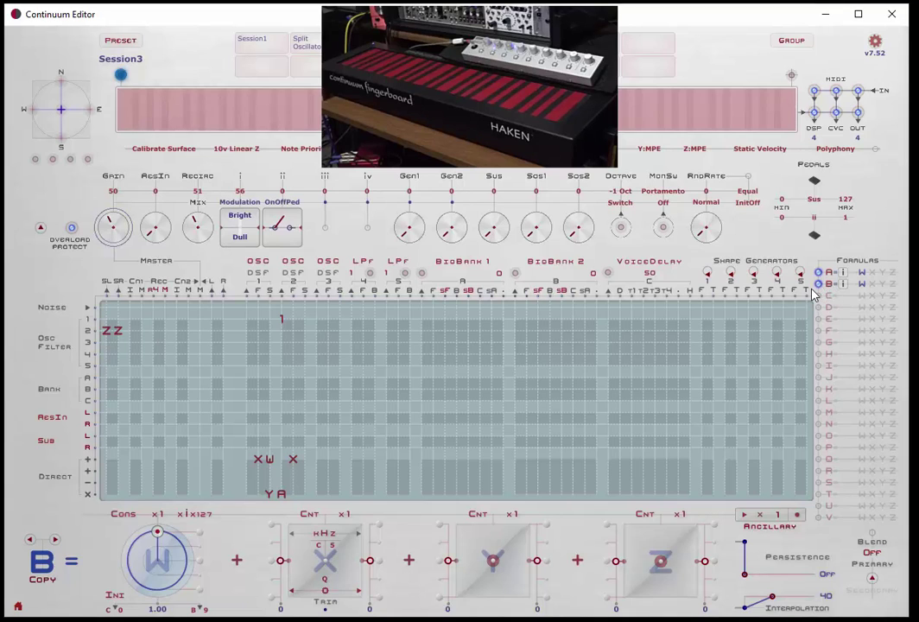
pyautogui.click(183, 515)
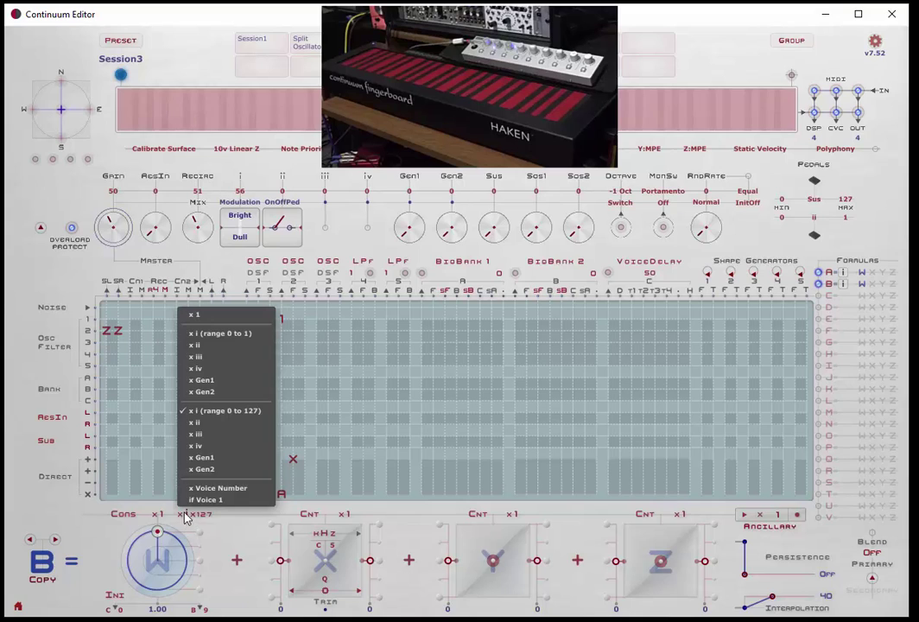
pyautogui.click(207, 424)
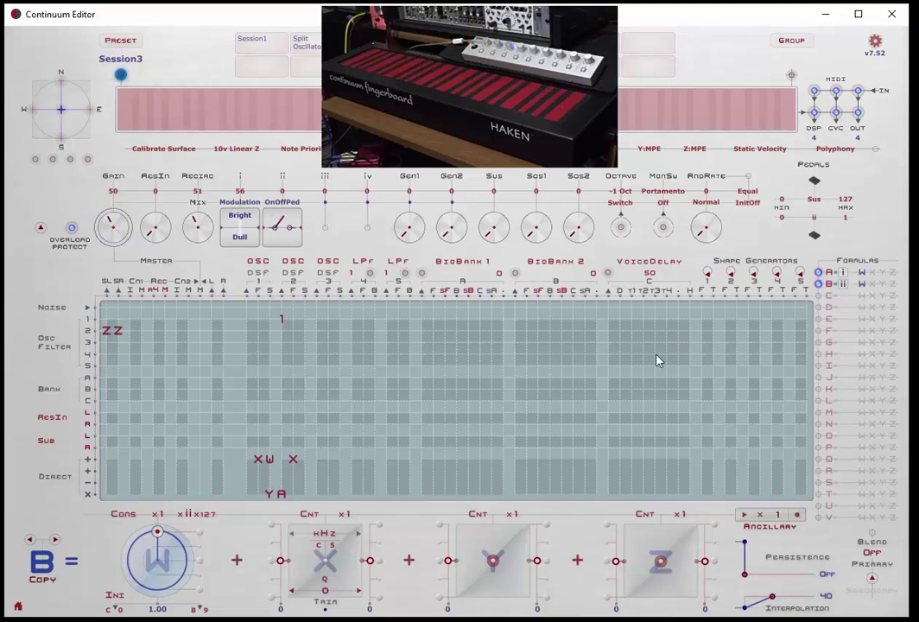
pyautogui.click(816, 273)
# - Select the B row in the Formulas list to show formula B again
pyautogui.click(816, 285)
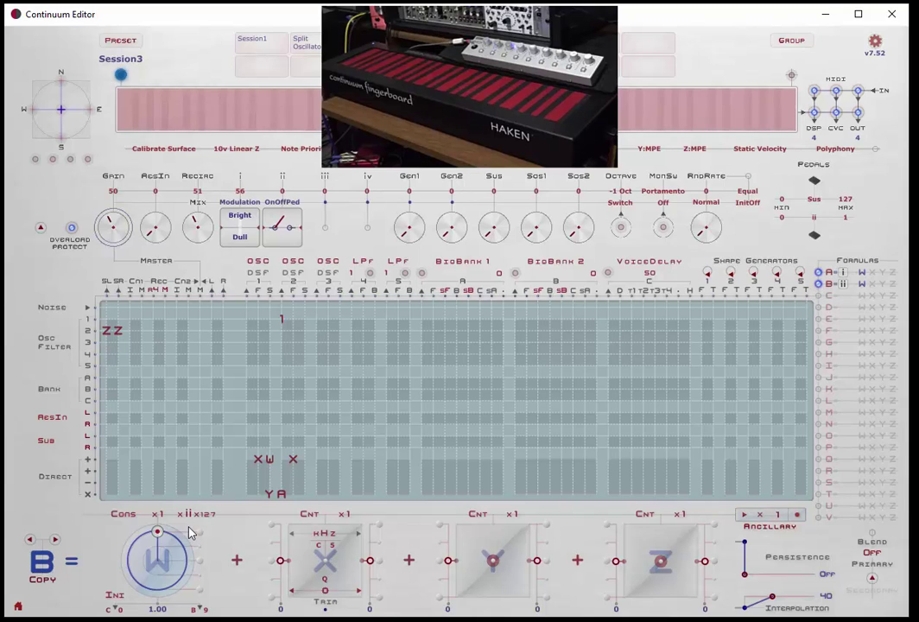